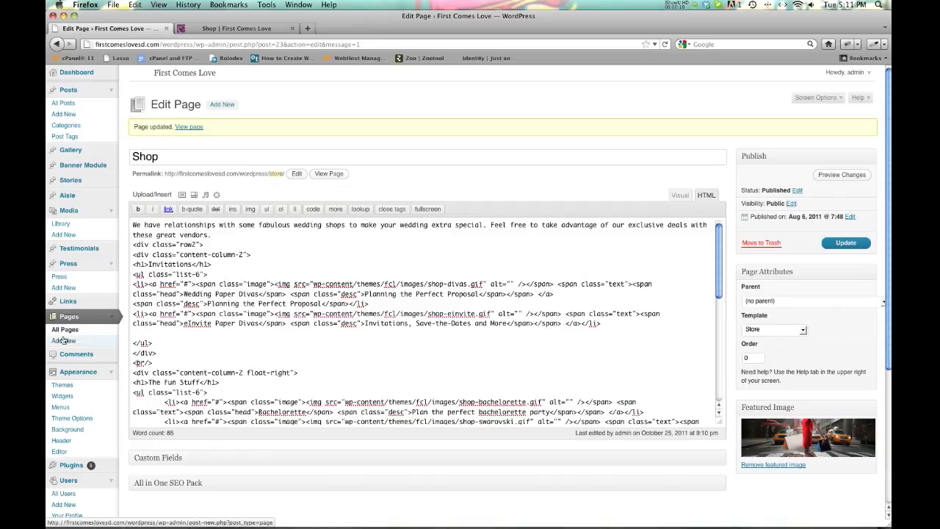
Review the Shop page's title, HTML content, template and featured image in the page editor
{"action": "left_click_drag", "start_coordinate": [173, 157], "coordinate": [131, 157]}
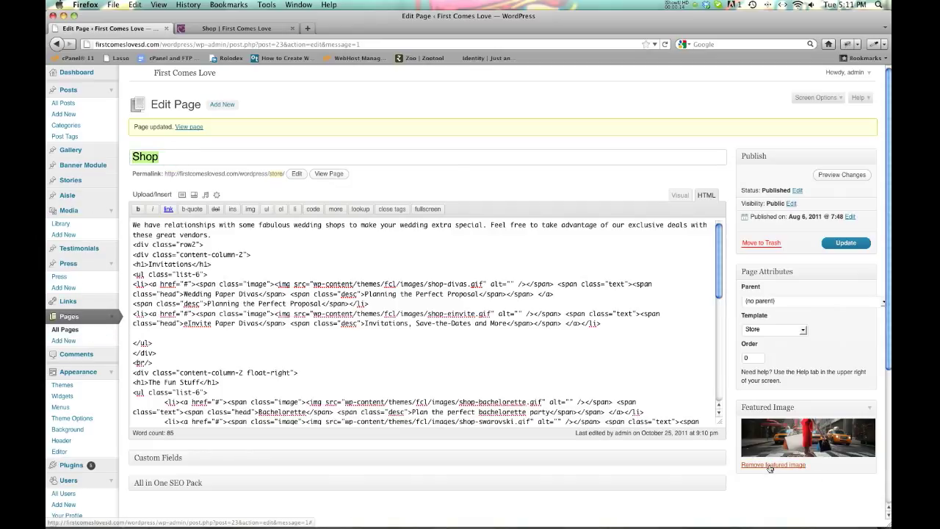
{"action": "scroll", "coordinate": [779, 411], "scroll_direction": "down", "scroll_amount": 4}
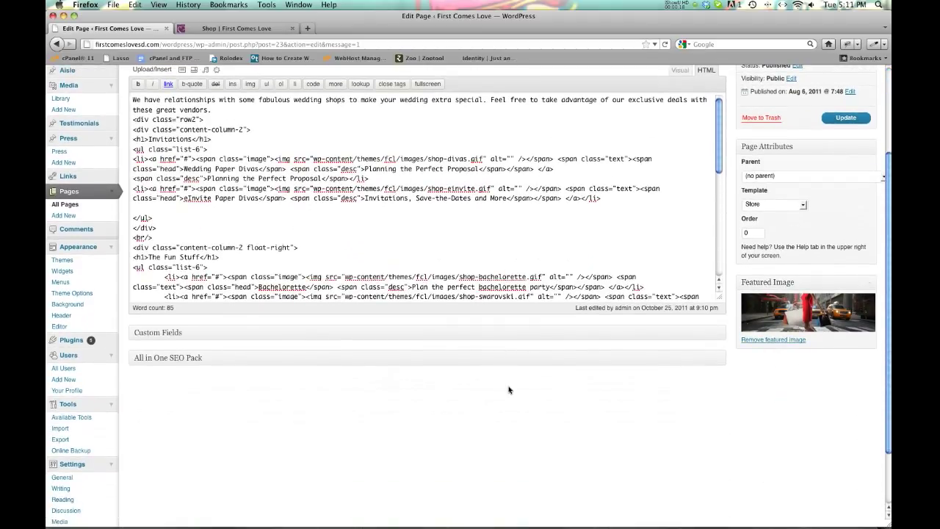
{"action": "scroll", "coordinate": [509, 390], "scroll_direction": "up", "scroll_amount": 3}
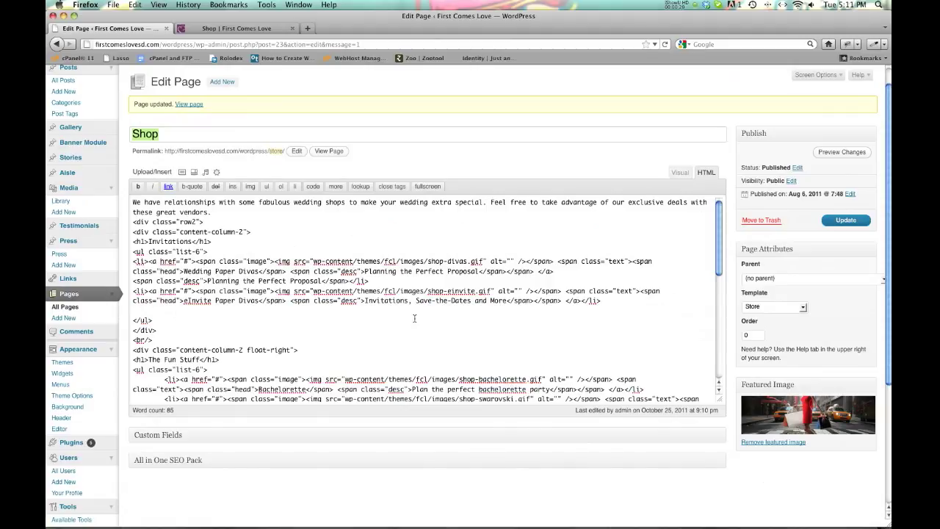
Examine the live Shop page's layout, its category headings from Invitations to After the Wedding, and the vendor entries beneath them
{"action": "left_click", "coordinate": [252, 29]}
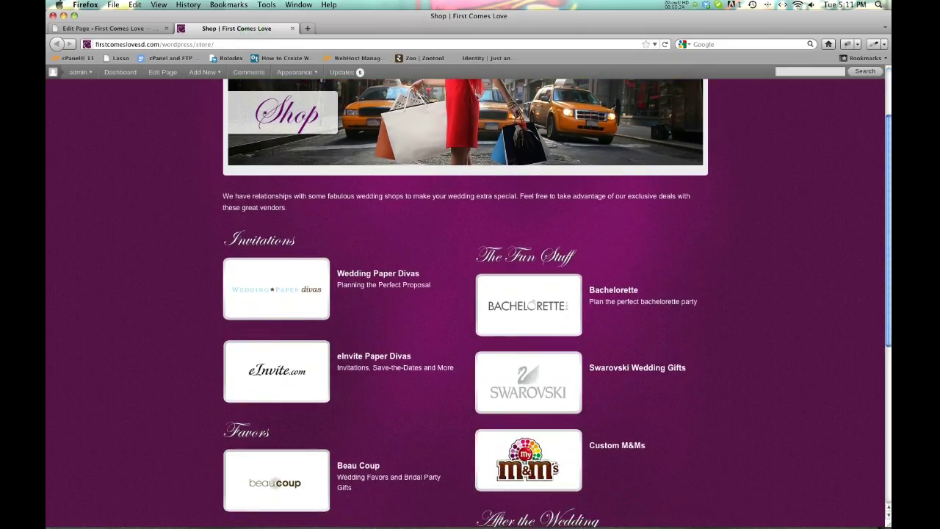
{"action": "double_click", "coordinate": [266, 240]}
{"action": "left_click", "coordinate": [267, 240]}
{"action": "left_click_drag", "start_coordinate": [262, 240], "coordinate": [366, 241]}
{"action": "left_click", "coordinate": [425, 239]}
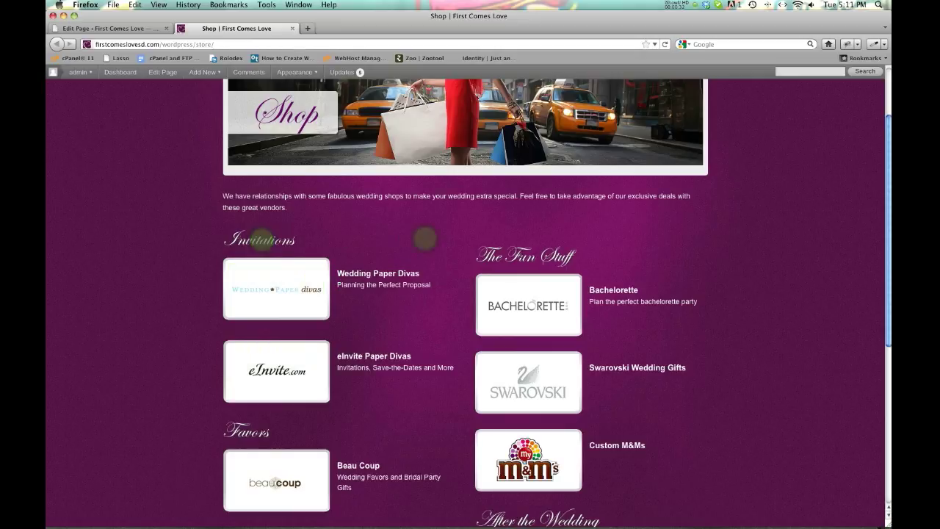
{"action": "double_click", "coordinate": [523, 254]}
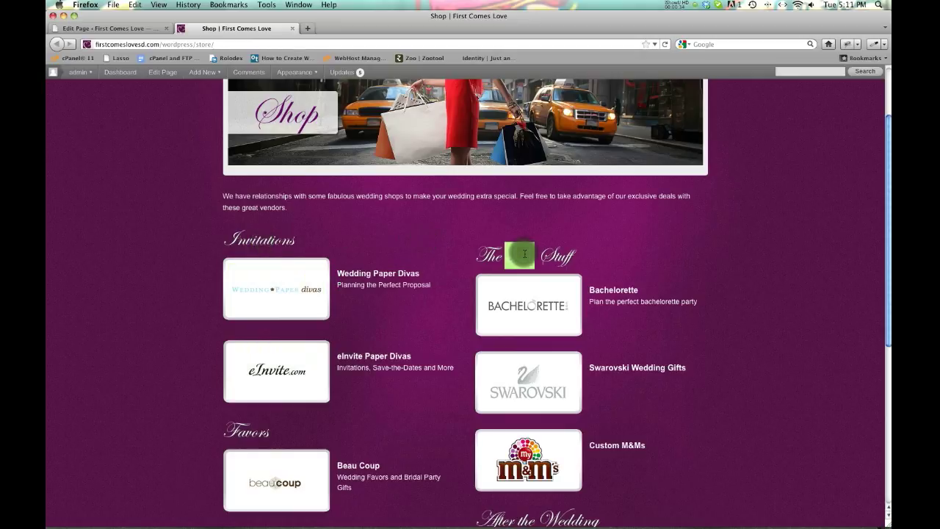
{"action": "scroll", "coordinate": [524, 255], "scroll_direction": "up", "scroll_amount": 2}
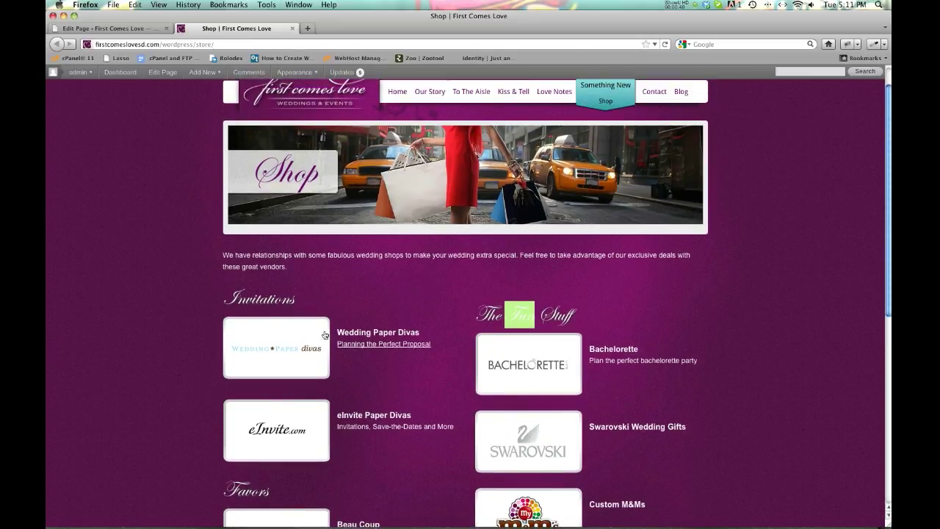
{"action": "scroll", "coordinate": [395, 316], "scroll_direction": "down", "scroll_amount": 3}
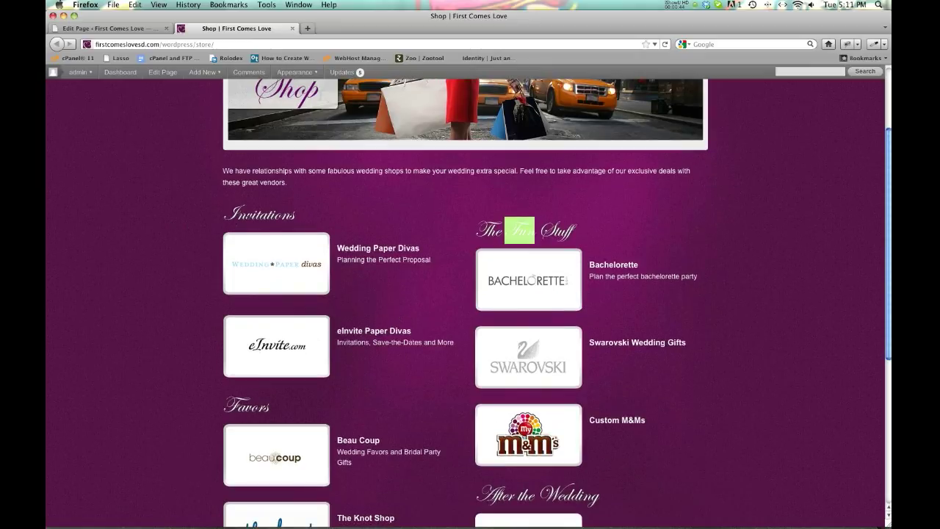
{"action": "left_click", "coordinate": [254, 215]}
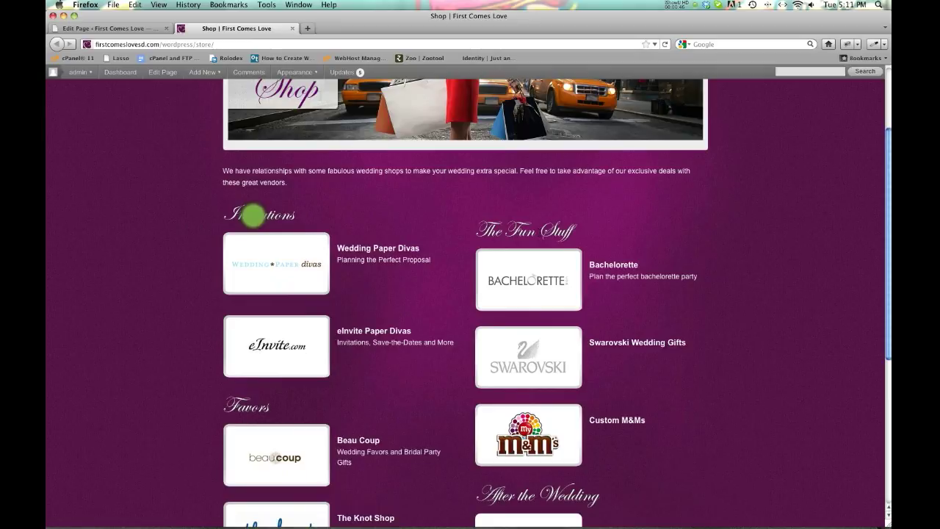
{"action": "scroll", "coordinate": [541, 232], "scroll_direction": "down", "scroll_amount": 5}
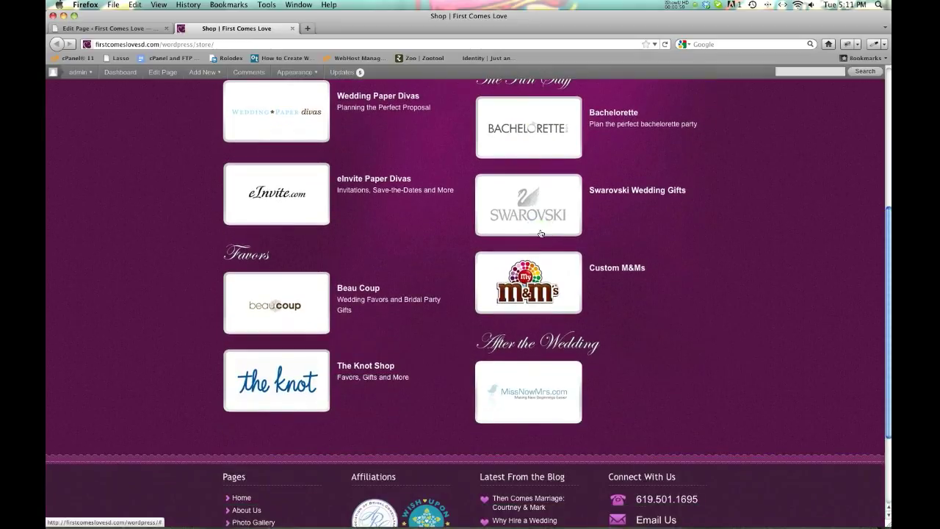
Compare the Invitations block in the Shop page's HTML with the same section on the live page
{"action": "left_click", "coordinate": [103, 28]}
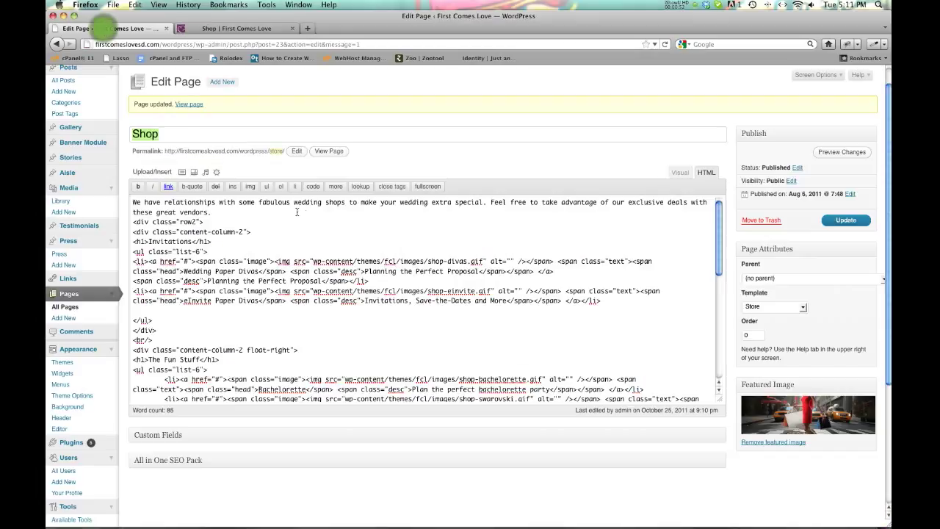
{"action": "left_click_drag", "start_coordinate": [599, 301], "coordinate": [133, 212]}
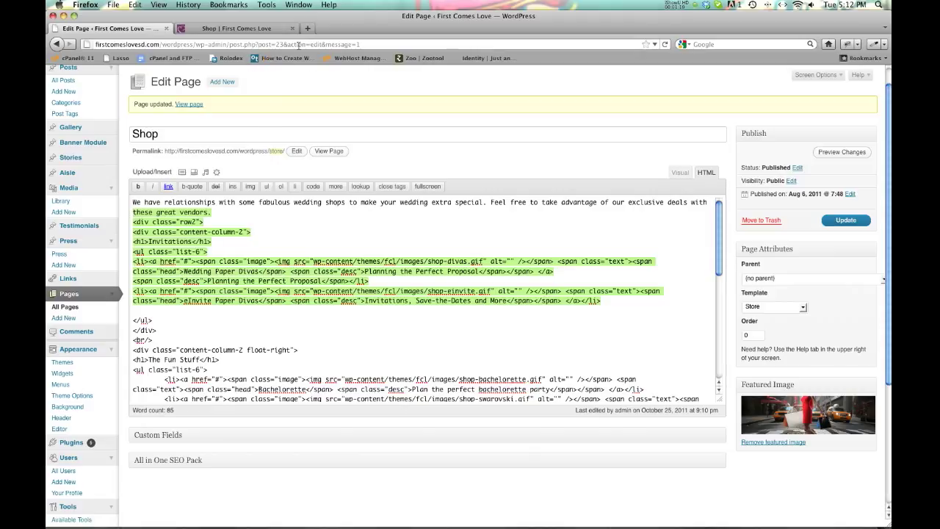
{"action": "left_click", "coordinate": [263, 28]}
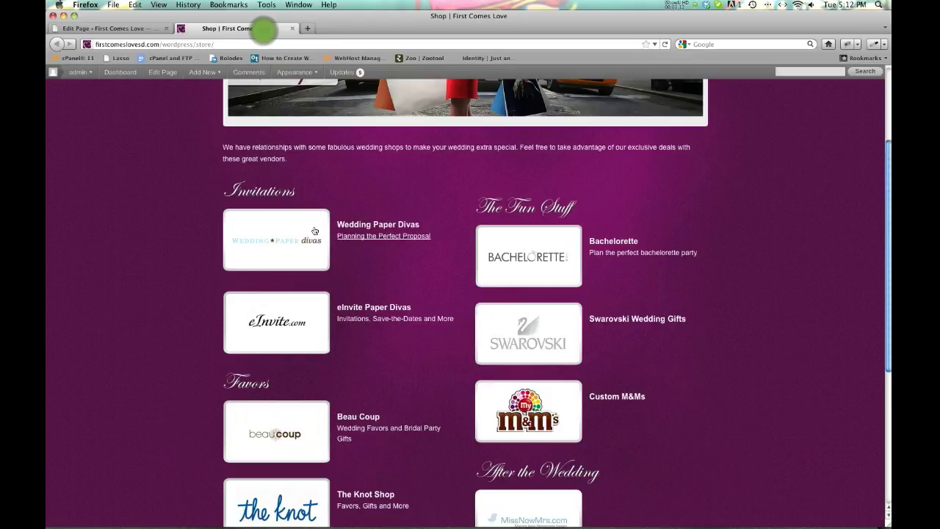
{"action": "left_click", "coordinate": [119, 28]}
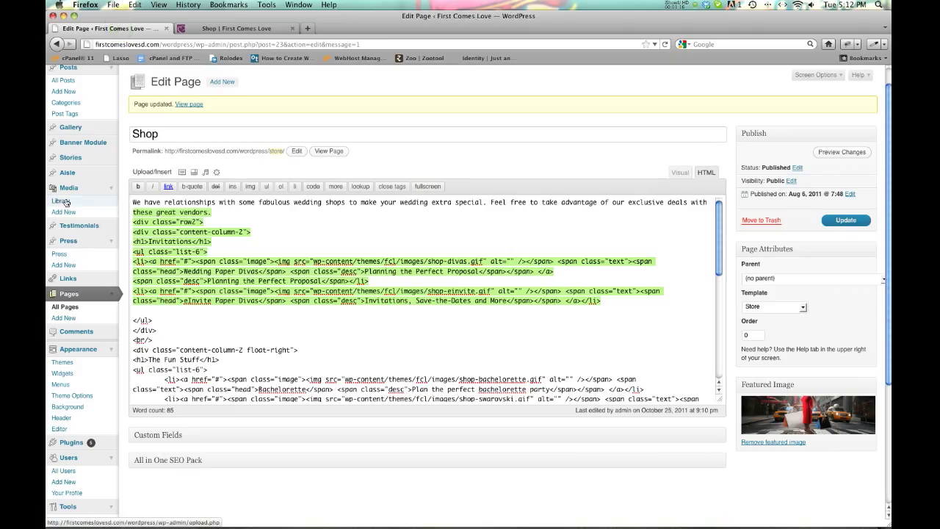
{"action": "left_click", "coordinate": [494, 160]}
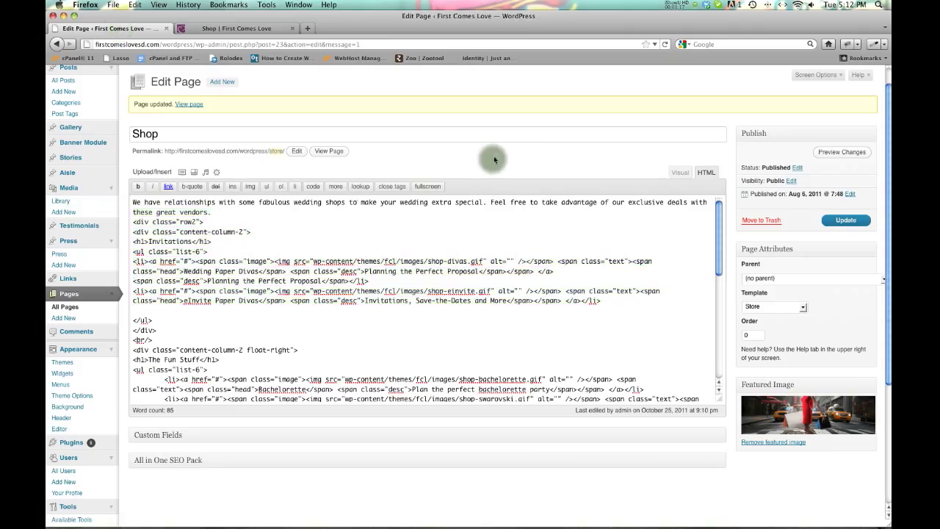
Look up the link URL of the first image in the media library, AM_0441.jpg, and close the image dialog
{"action": "left_click", "coordinate": [182, 173]}
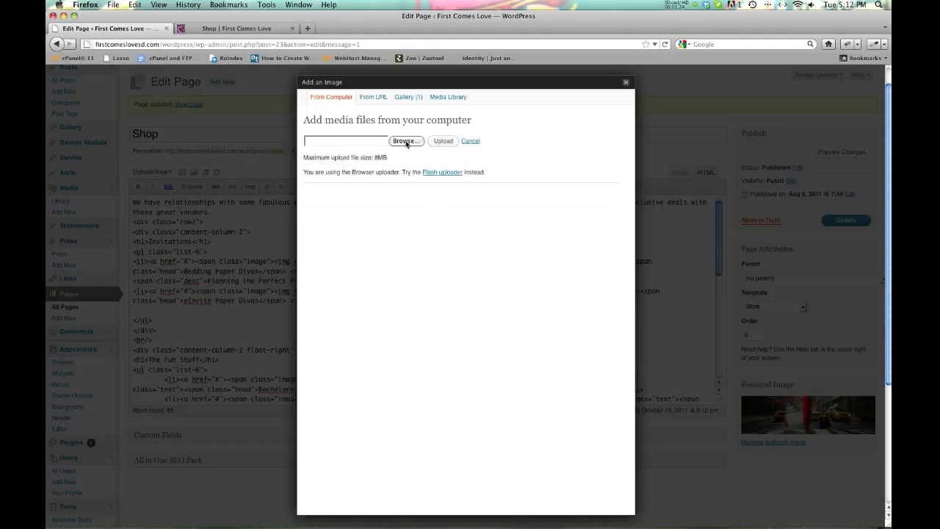
{"action": "left_click", "coordinate": [443, 99]}
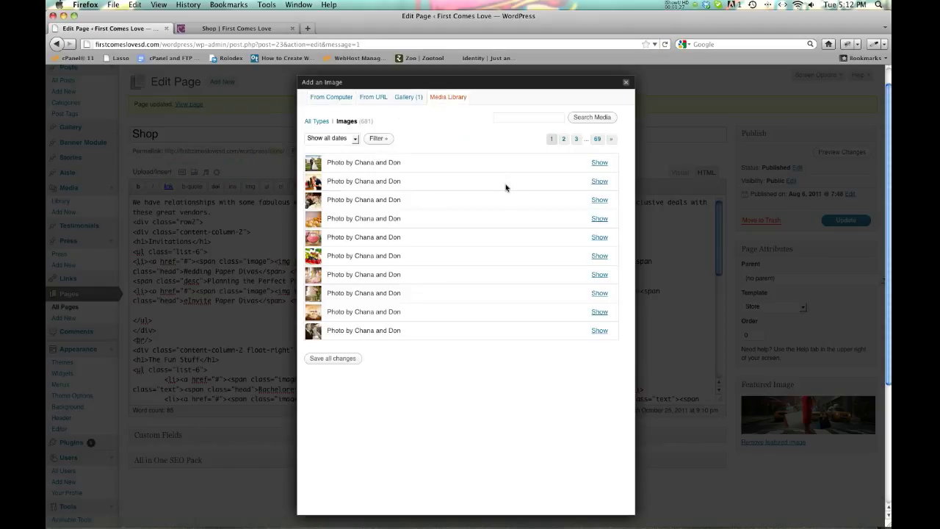
{"action": "left_click", "coordinate": [596, 164]}
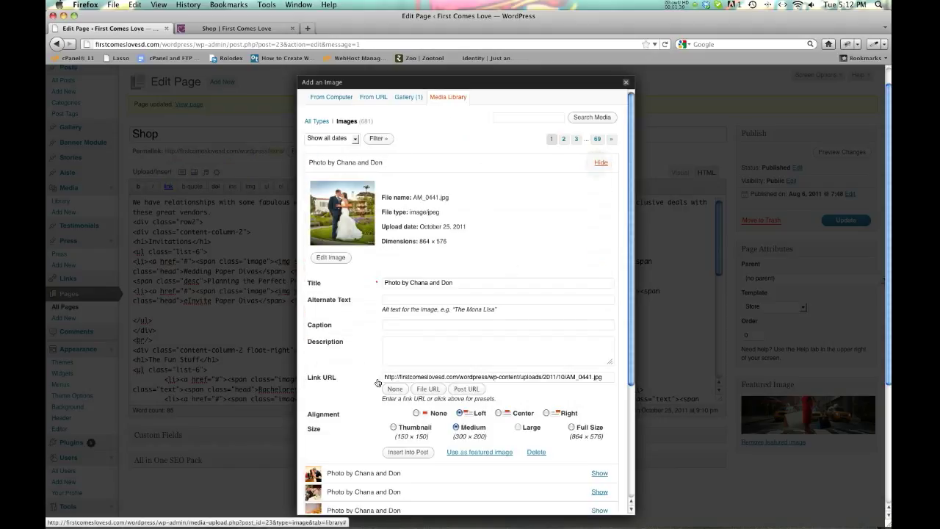
{"action": "scroll", "coordinate": [378, 381], "scroll_direction": "down", "scroll_amount": 2}
{"action": "triple_click", "coordinate": [429, 336]}
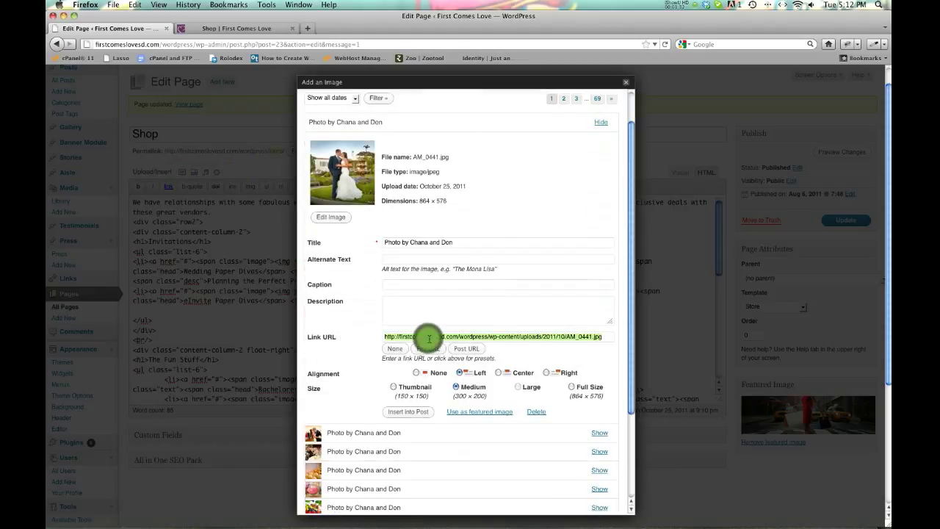
{"action": "left_click", "coordinate": [626, 82]}
Locate the image path wp-content/themes/fcl/images/shop-divas.gif in the HTML and compare it with the Wedding Paper Divas logo on the live page
{"action": "scroll", "coordinate": [338, 262], "scroll_direction": "down", "scroll_amount": 1}
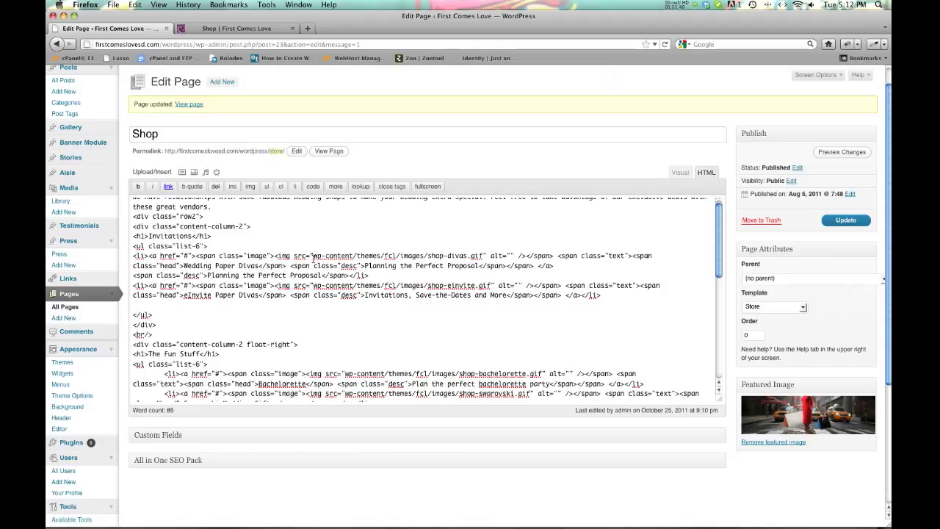
{"action": "left_click_drag", "start_coordinate": [313, 256], "coordinate": [350, 294]}
{"action": "left_click", "coordinate": [351, 294]}
{"action": "left_click_drag", "start_coordinate": [312, 257], "coordinate": [482, 257]}
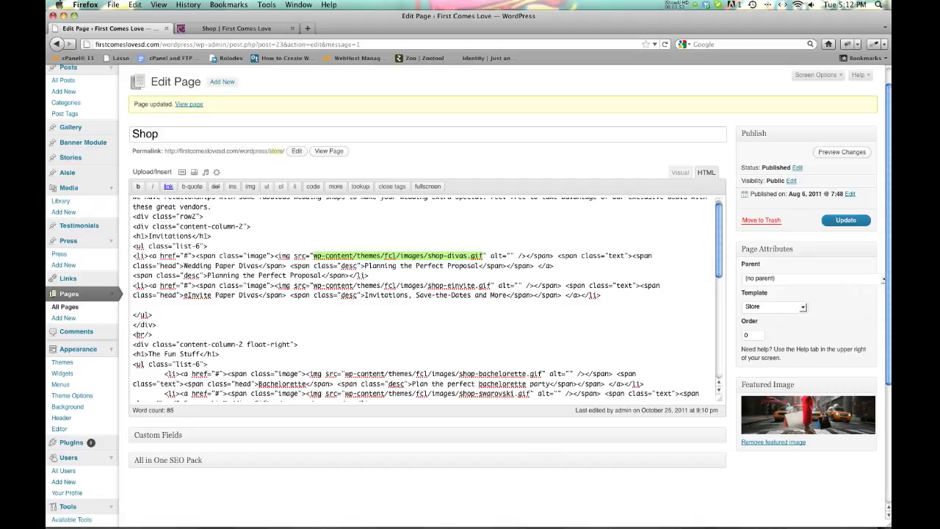
{"action": "key", "text": "super+Tab"}
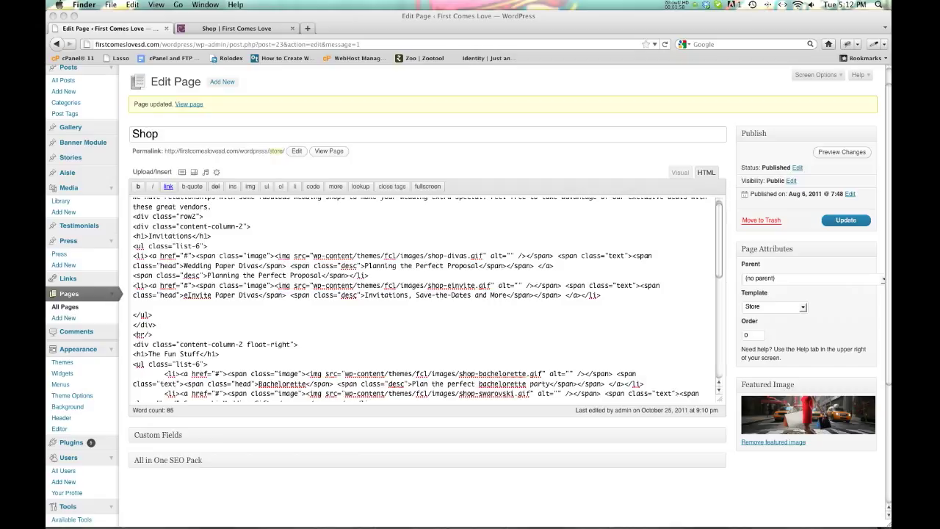
{"action": "left_click", "coordinate": [245, 28]}
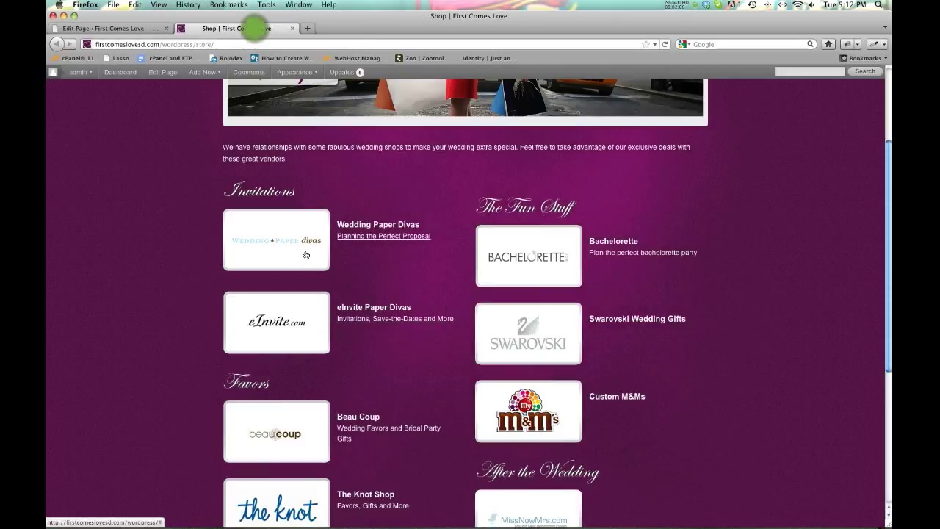
{"action": "left_click", "coordinate": [140, 28]}
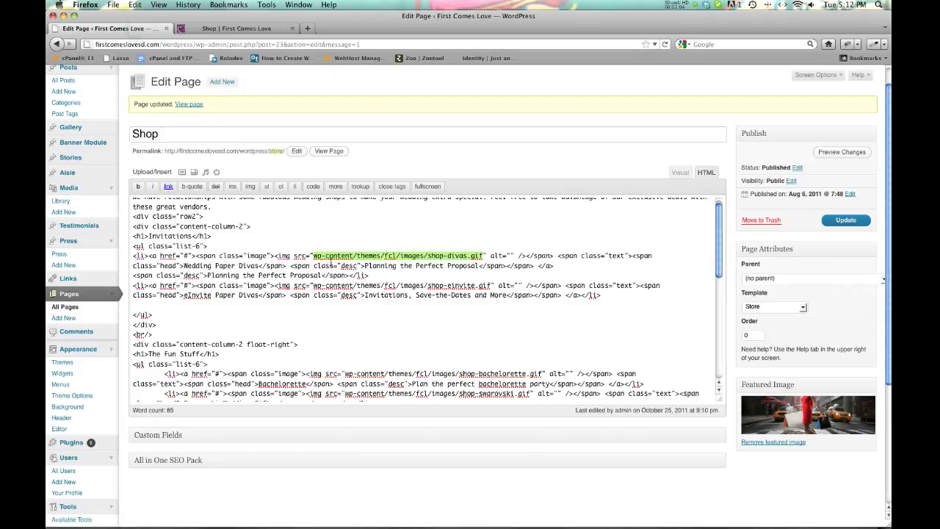
{"action": "left_click", "coordinate": [329, 259]}
Identify the Invitations heading in the HTML and check the matching heading on the live Shop page
{"action": "double_click", "coordinate": [169, 235]}
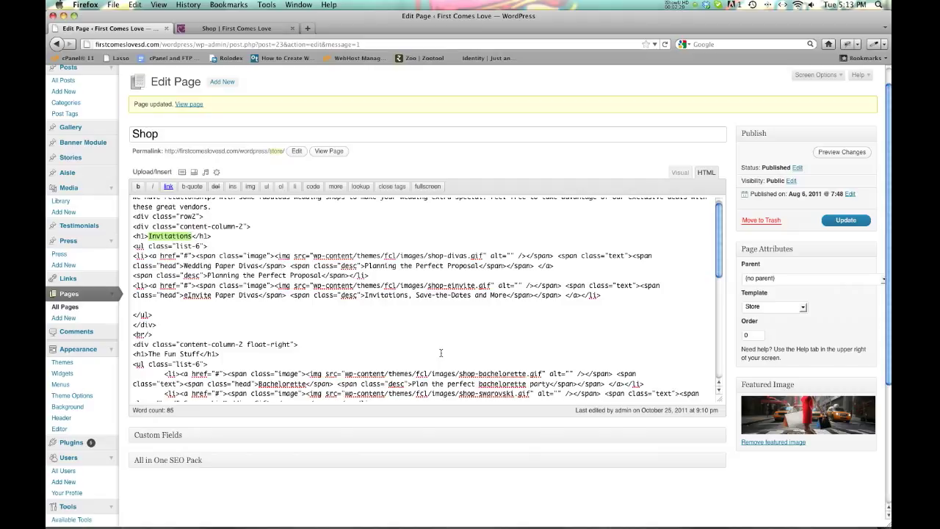
{"action": "left_click", "coordinate": [271, 290]}
{"action": "left_click", "coordinate": [169, 237]}
{"action": "left_click", "coordinate": [229, 29]}
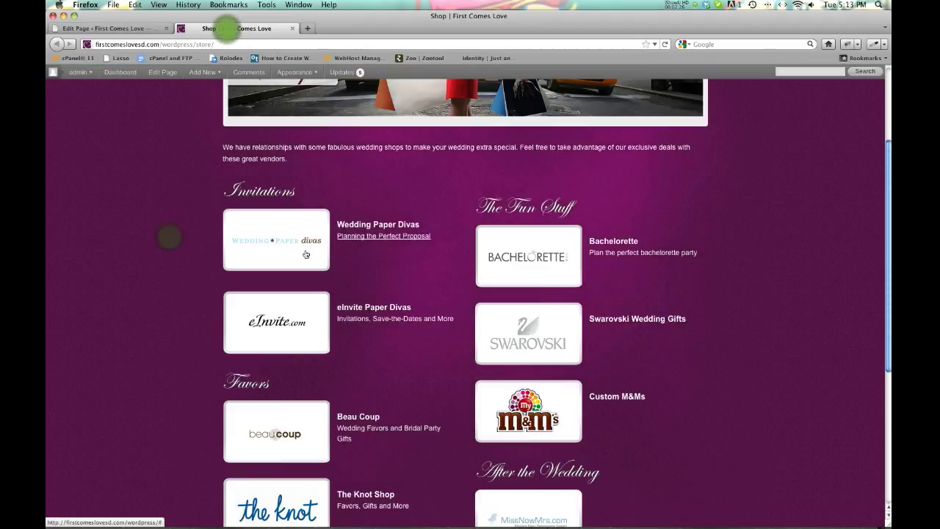
{"action": "key", "text": "ctrl+shift+Tab"}
{"action": "left_click", "coordinate": [131, 28]}
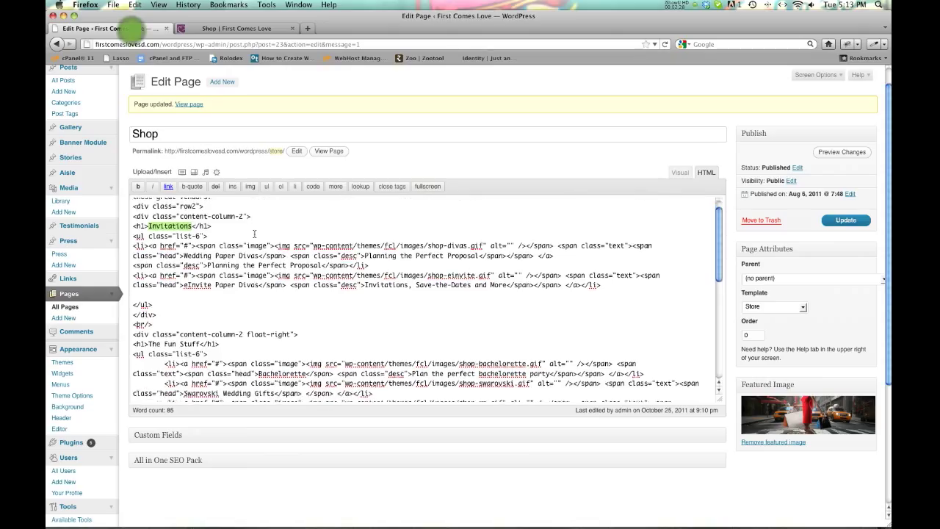
Inspect The Fun Stuff and the remaining category sections in the HTML, and check them against the live Shop page
{"action": "left_click", "coordinate": [190, 331]}
{"action": "left_click_drag", "start_coordinate": [187, 332], "coordinate": [152, 331]}
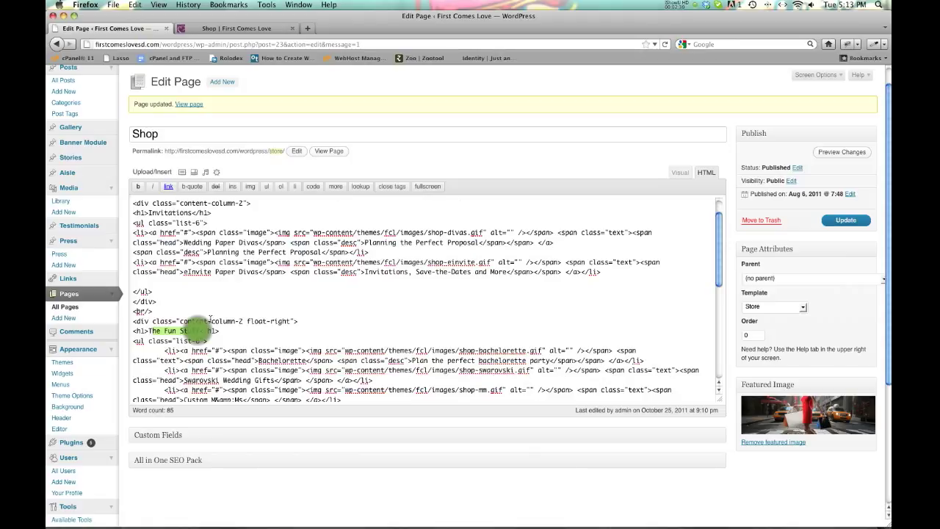
{"action": "scroll", "coordinate": [187, 326], "scroll_direction": "down", "scroll_amount": 5}
{"action": "scroll", "coordinate": [188, 323], "scroll_direction": "down", "scroll_amount": 3}
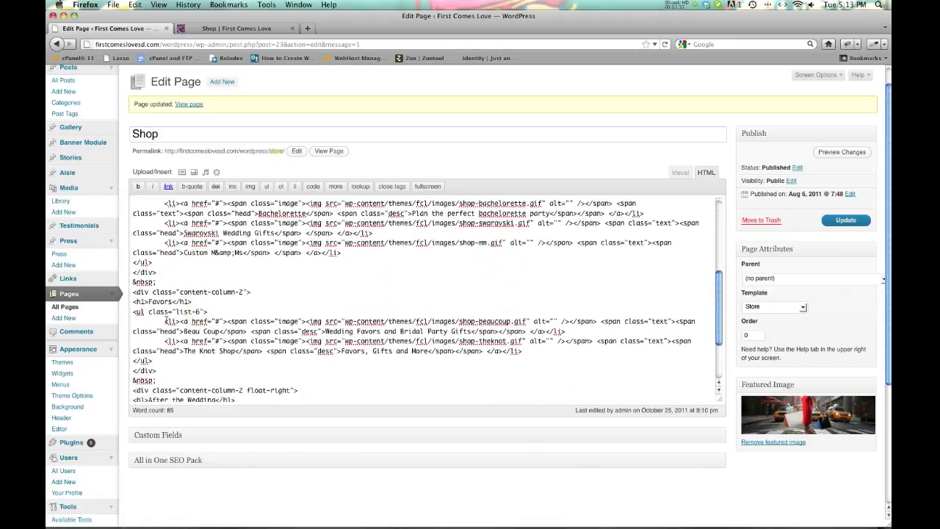
{"action": "scroll", "coordinate": [227, 357], "scroll_direction": "down", "scroll_amount": 1}
{"action": "scroll", "coordinate": [229, 351], "scroll_direction": "up", "scroll_amount": 10}
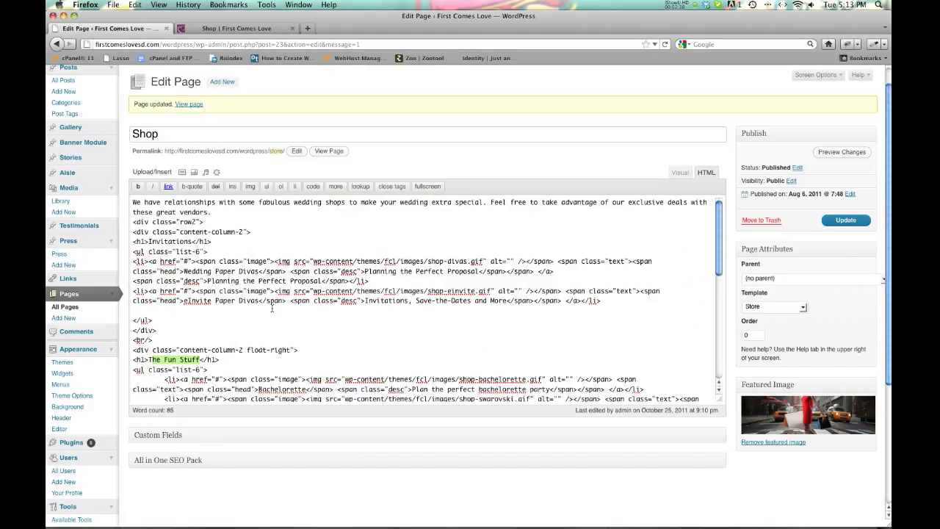
{"action": "left_click", "coordinate": [263, 30]}
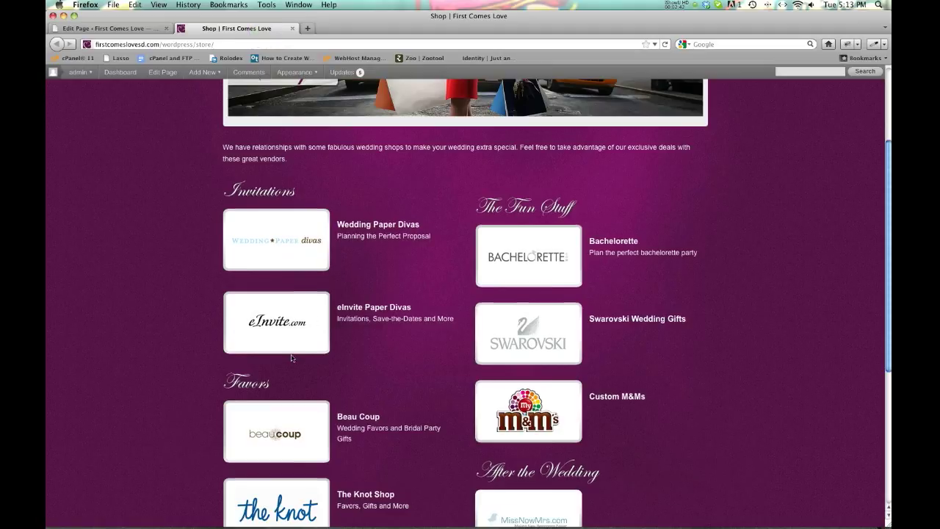
{"action": "left_click", "coordinate": [110, 29]}
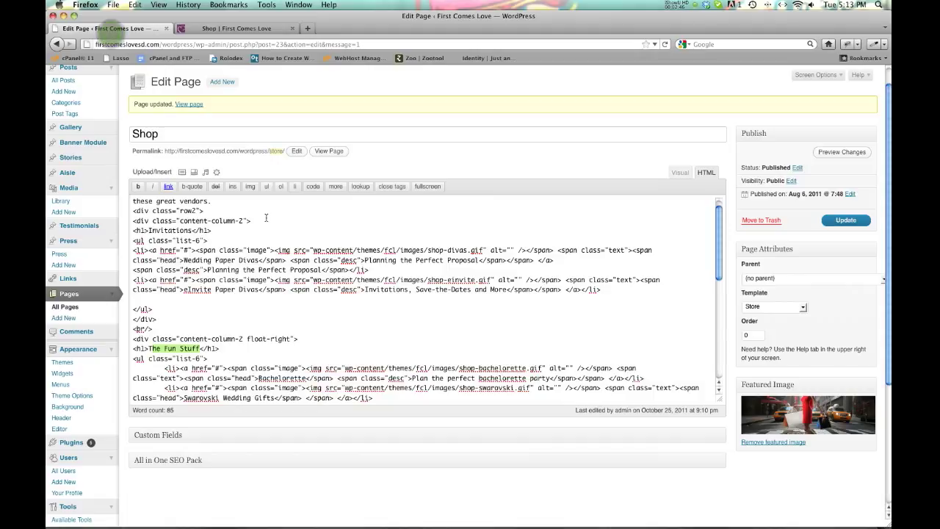
Copy the complete Wedding Paper Divas list item from the Invitations section's HTML, including its opening and closing li tags
{"action": "left_click", "coordinate": [131, 253]}
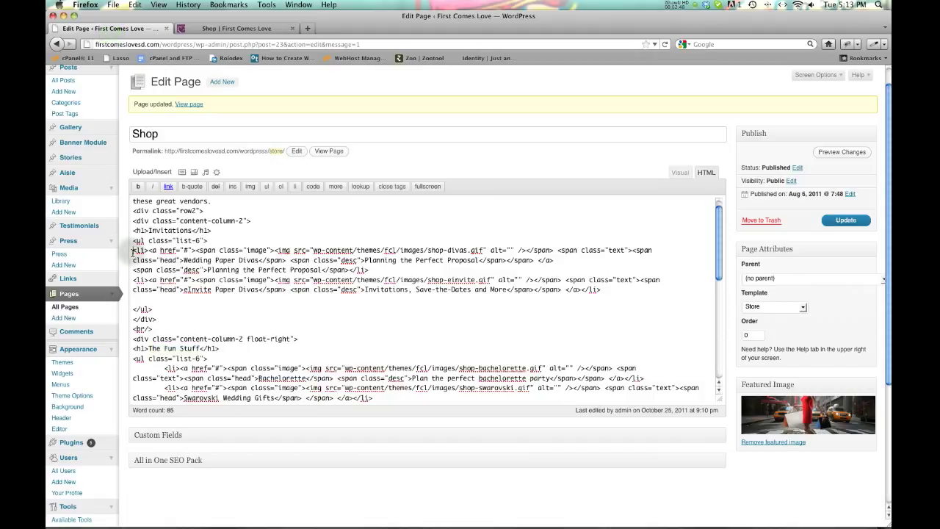
{"action": "left_click_drag", "start_coordinate": [132, 253], "coordinate": [147, 252]}
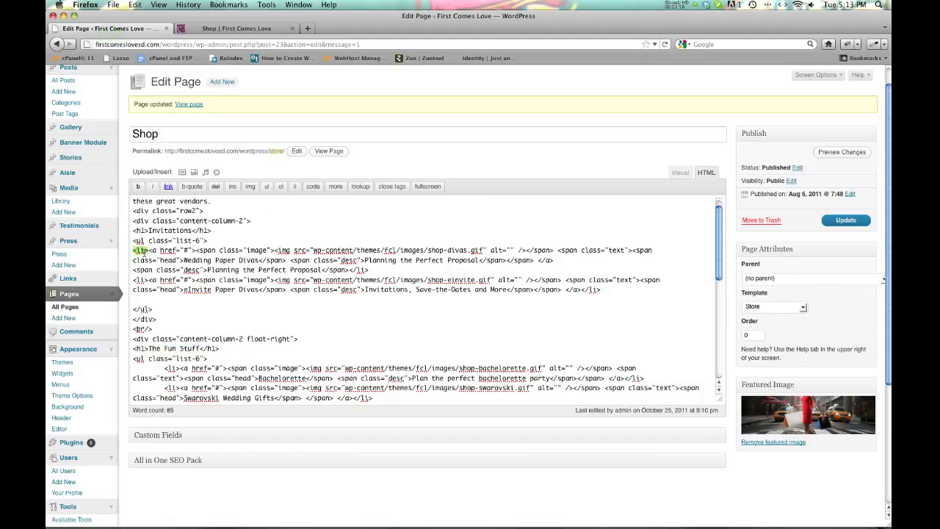
{"action": "left_click", "coordinate": [211, 287]}
{"action": "mouse_move", "coordinate": [132, 252]}
{"action": "left_mouse_down"}
{"action": "mouse_move", "coordinate": [375, 269]}
{"action": "mouse_move", "coordinate": [147, 270]}
{"action": "mouse_move", "coordinate": [130, 254]}
{"action": "left_mouse_up"}
{"action": "key", "text": "super+c"}
{"action": "left_click", "coordinate": [368, 271]}
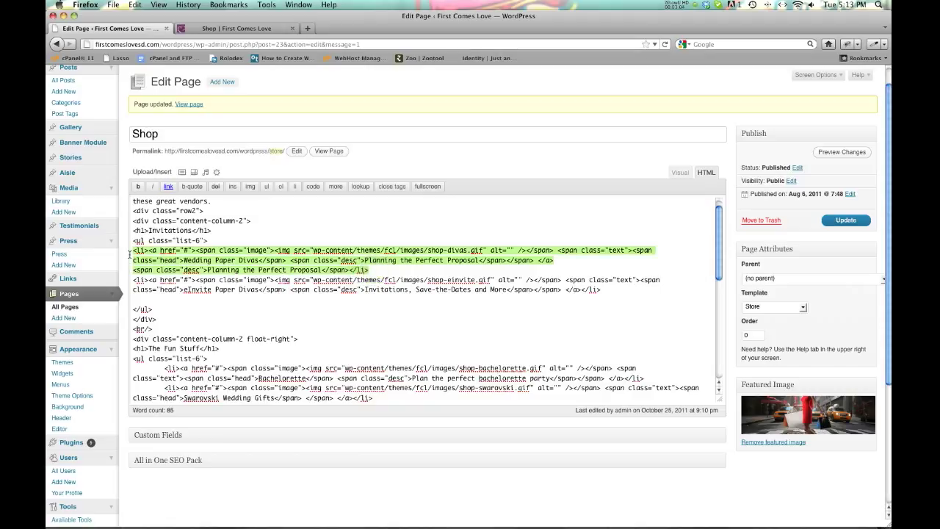
Paste the copied Wedding Paper Divas list item after the eInvite entry, before the Invitations list's closing ul tag
{"action": "key", "text": "Right"}
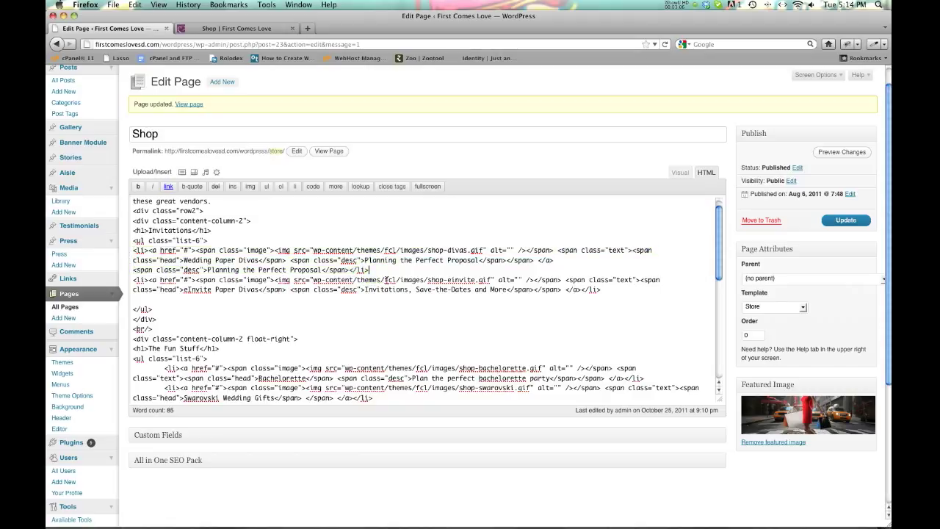
{"action": "left_click", "coordinate": [601, 291]}
{"action": "left_click_drag", "start_coordinate": [158, 310], "coordinate": [128, 309]}
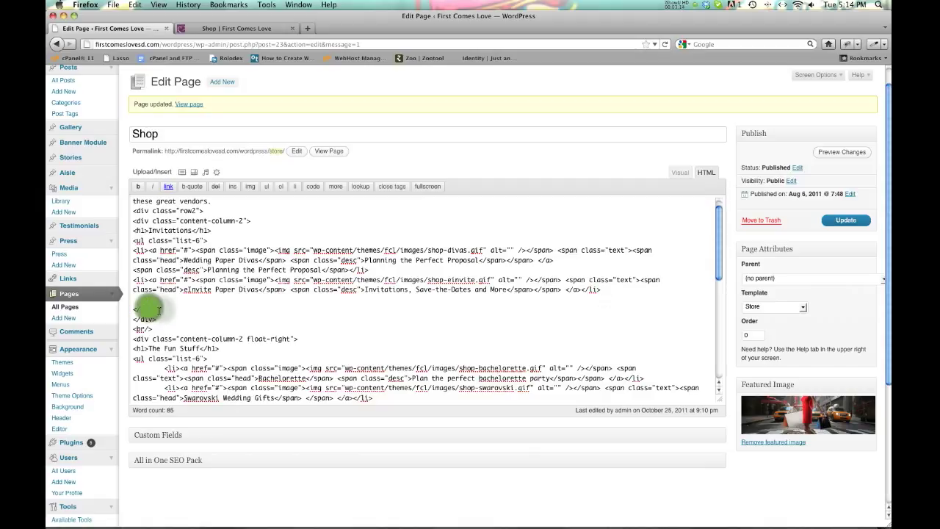
{"action": "left_click", "coordinate": [137, 298]}
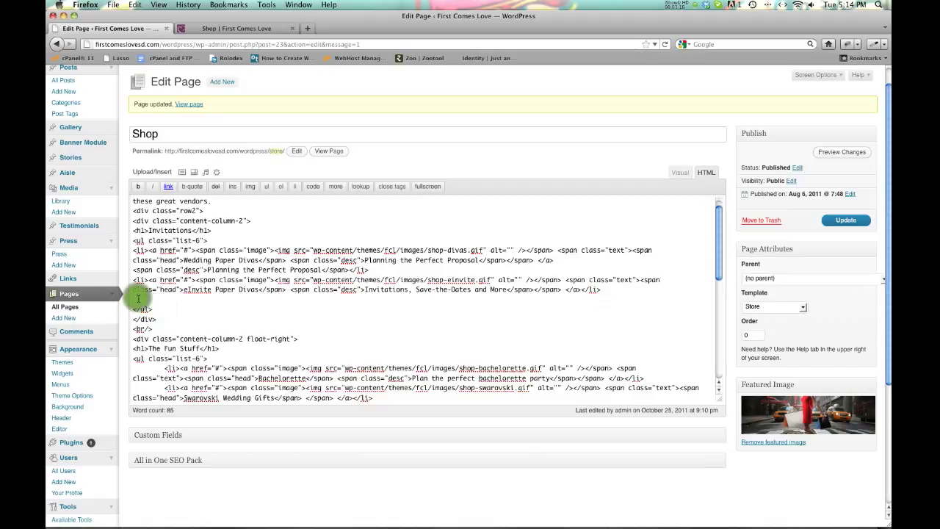
{"action": "key", "text": "super+v"}
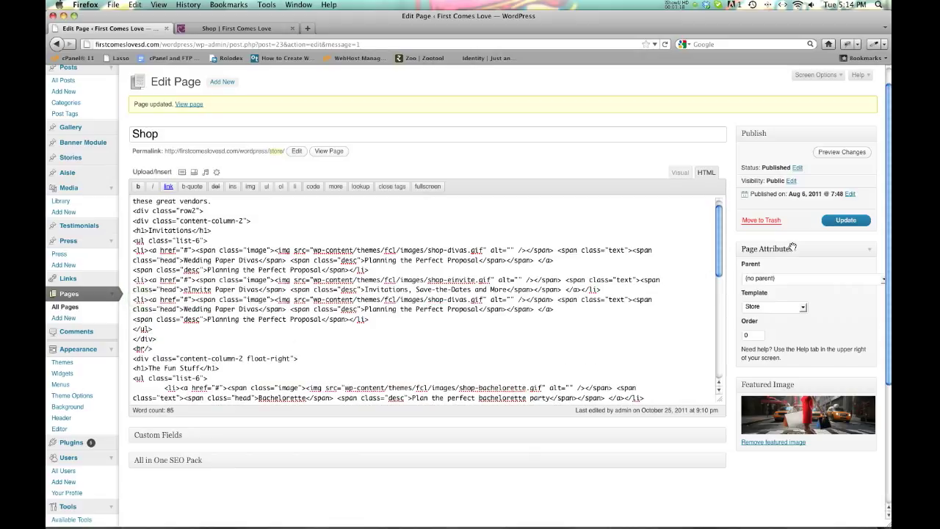
Update the Shop page and reload the live Shop page to check the added Invitations entry
{"action": "left_click", "coordinate": [833, 224]}
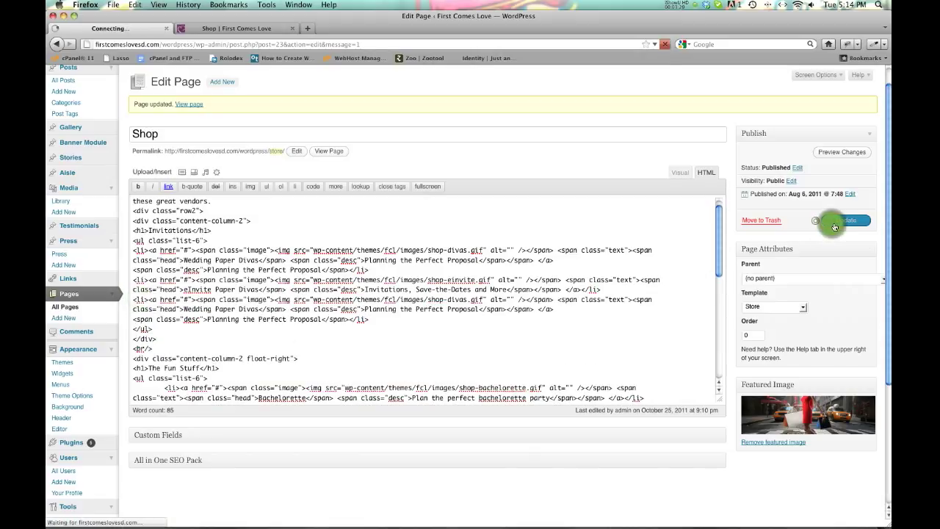
{"action": "left_click", "coordinate": [460, 324]}
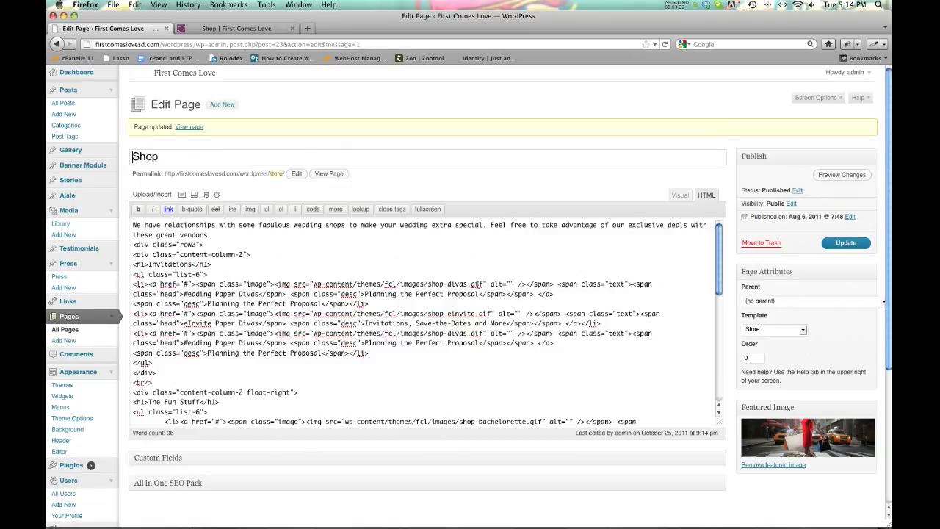
{"action": "left_click", "coordinate": [259, 29]}
{"action": "left_click", "coordinate": [663, 45]}
Identify the img src path wp-content/themes/fcl/images/shop-divas.gif in the duplicated Wedding Paper Divas entry
{"action": "left_click_drag", "start_coordinate": [278, 335], "coordinate": [413, 335]}
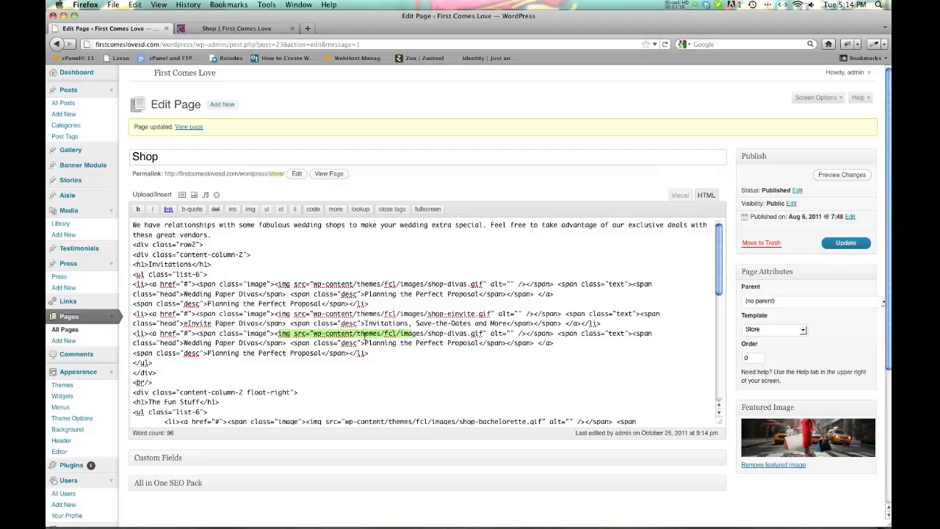
{"action": "left_click", "coordinate": [365, 336]}
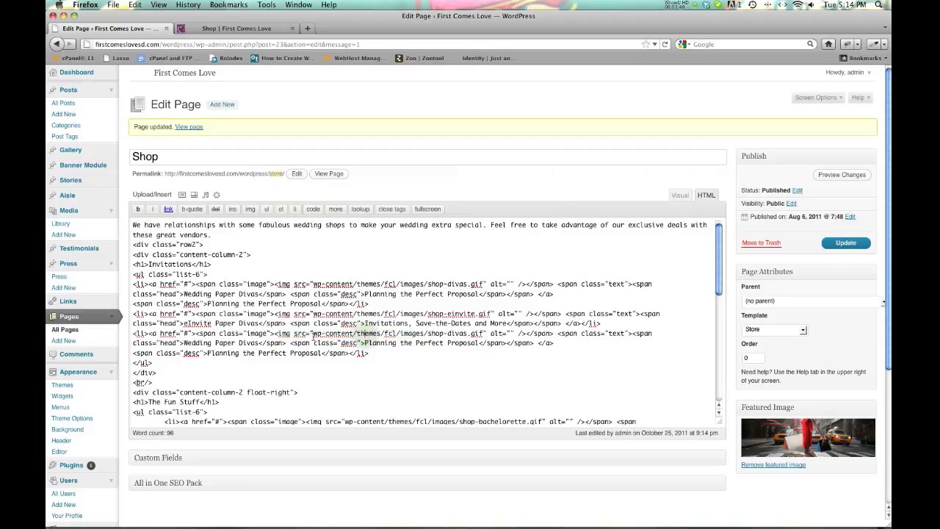
{"action": "left_click_drag", "start_coordinate": [313, 335], "coordinate": [413, 335]}
{"action": "left_click", "coordinate": [314, 335]}
{"action": "left_click_drag", "start_coordinate": [313, 335], "coordinate": [487, 335]}
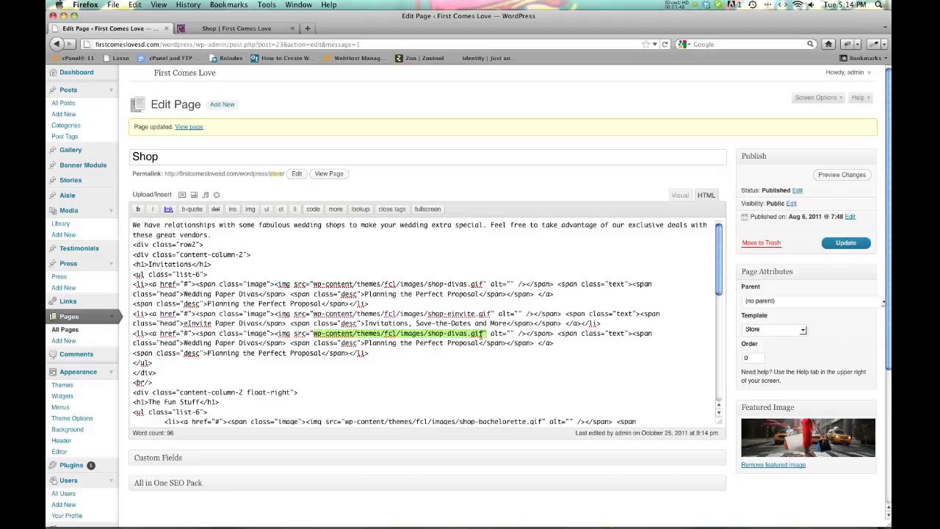
{"action": "left_click", "coordinate": [372, 304]}
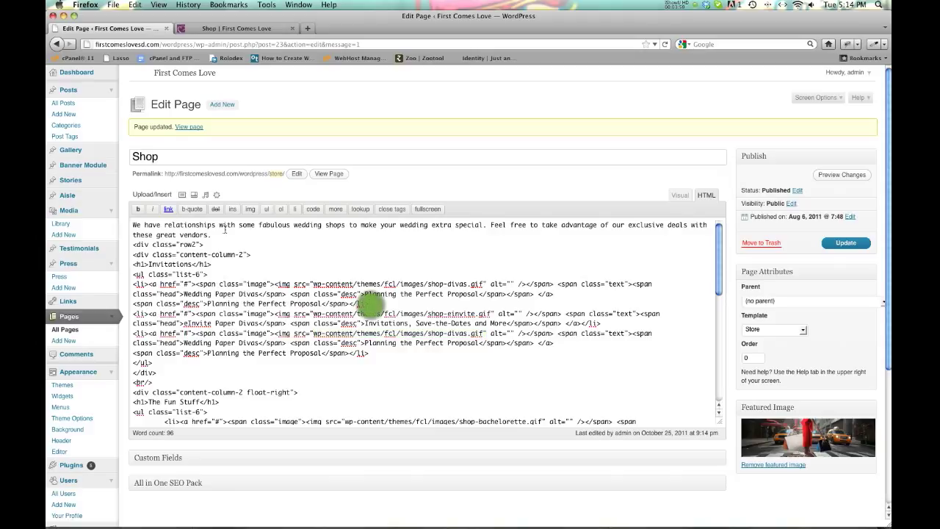
Copy the link URL of the AM_0441.jpg image from the Media Library and return to the page HTML
{"action": "left_click", "coordinate": [182, 195]}
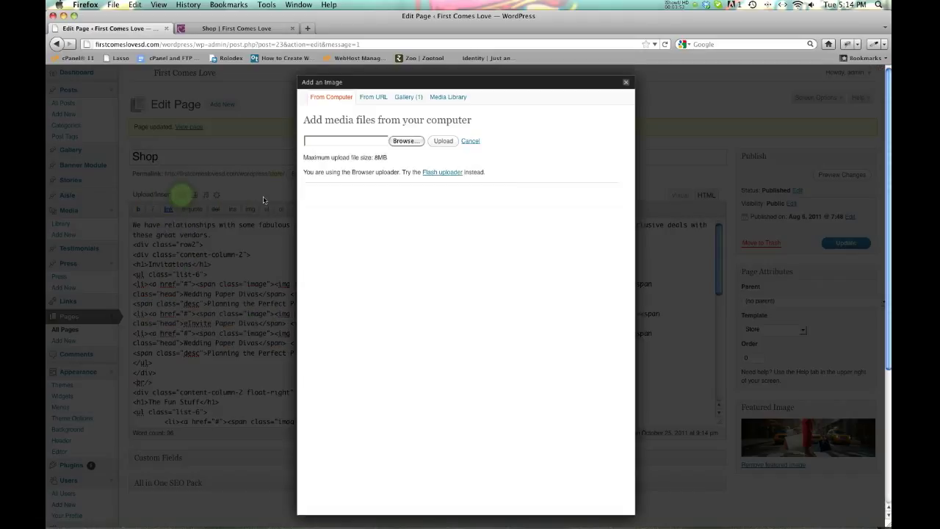
{"action": "left_click", "coordinate": [449, 101]}
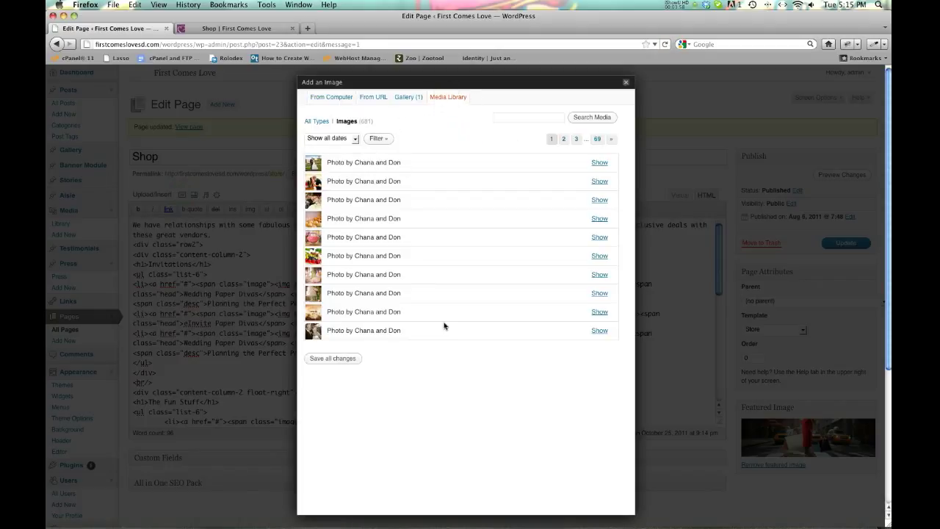
{"action": "left_click", "coordinate": [598, 163]}
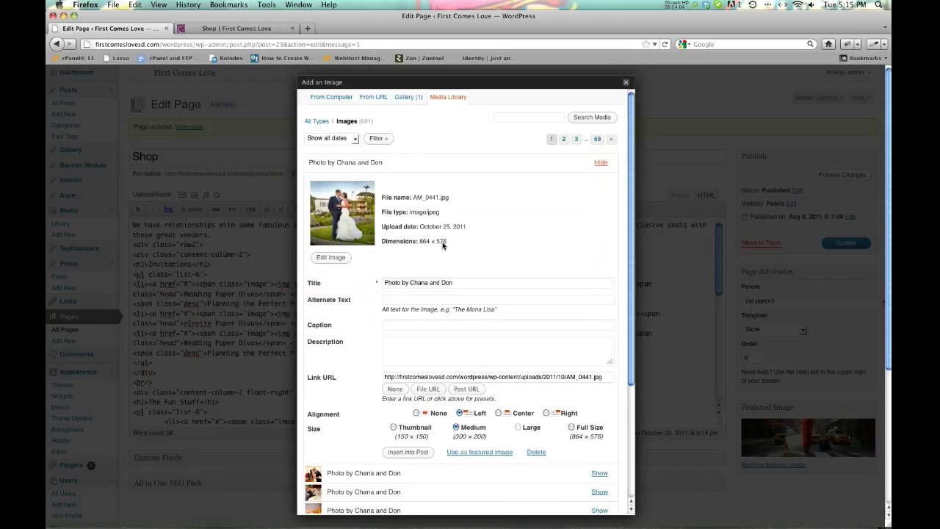
{"action": "scroll", "coordinate": [441, 242], "scroll_direction": "down", "scroll_amount": 3}
{"action": "left_click", "coordinate": [323, 326]}
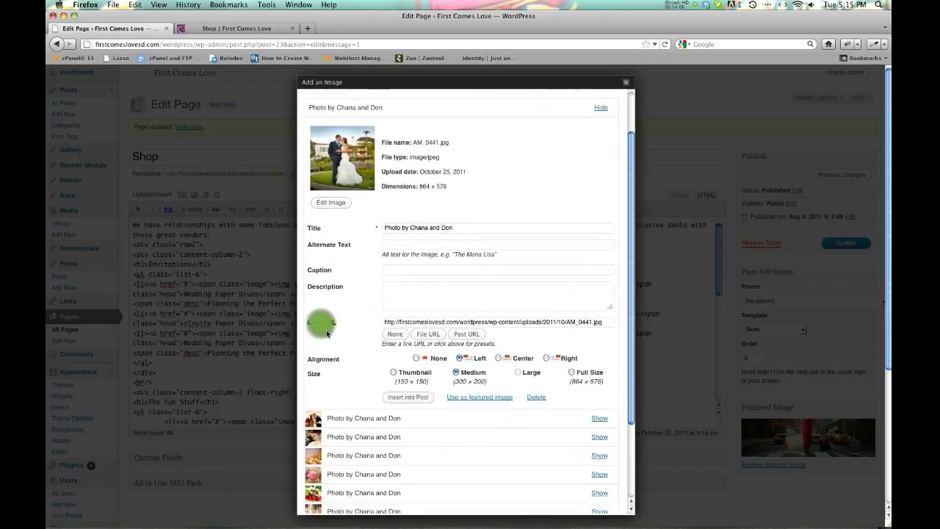
{"action": "double_click", "coordinate": [405, 324]}
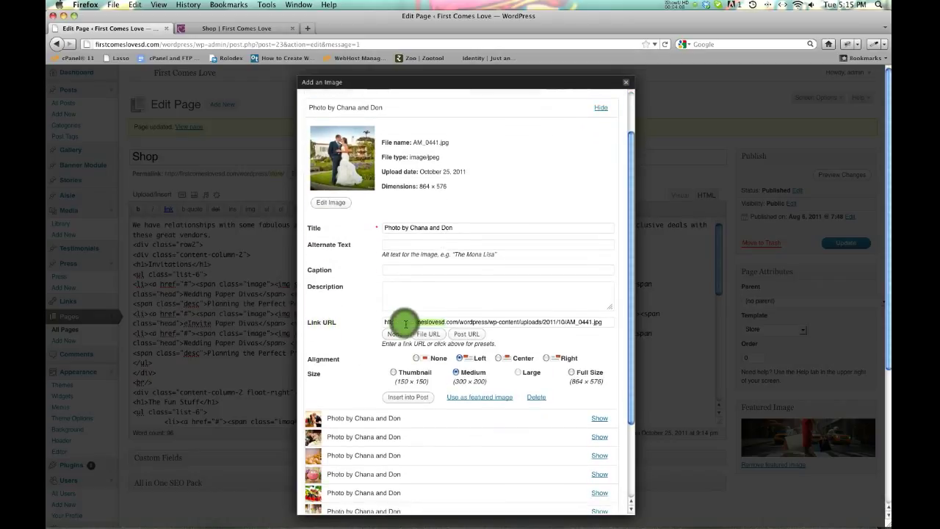
{"action": "triple_click", "coordinate": [405, 324]}
{"action": "key", "text": "super+c"}
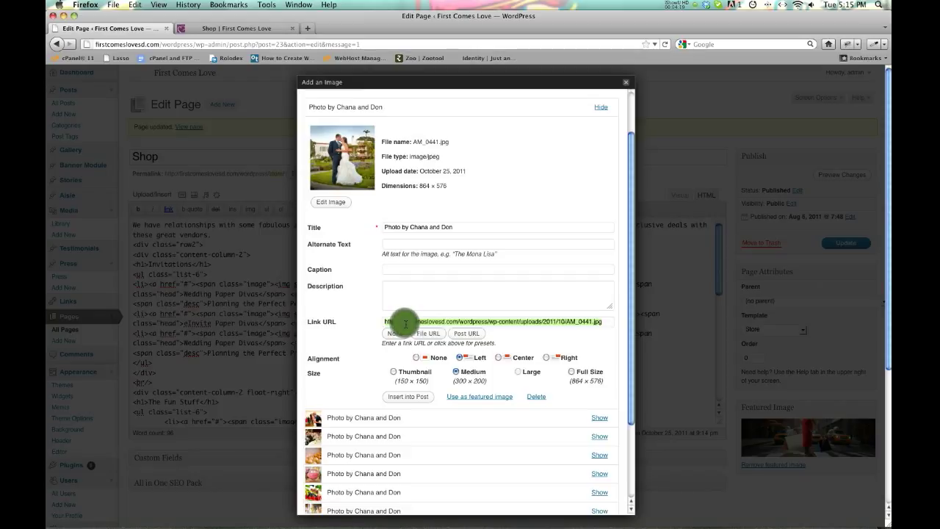
{"action": "left_click", "coordinate": [626, 82]}
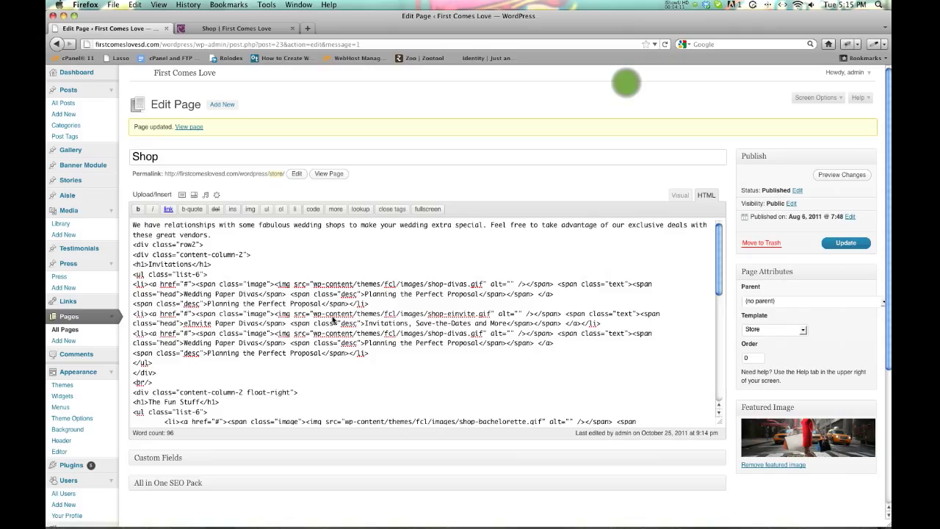
Try replacing the duplicated entry's shop-divas.gif path with the copied AM_0441.jpg URL, and undo the replacement
{"action": "left_click", "coordinate": [317, 354]}
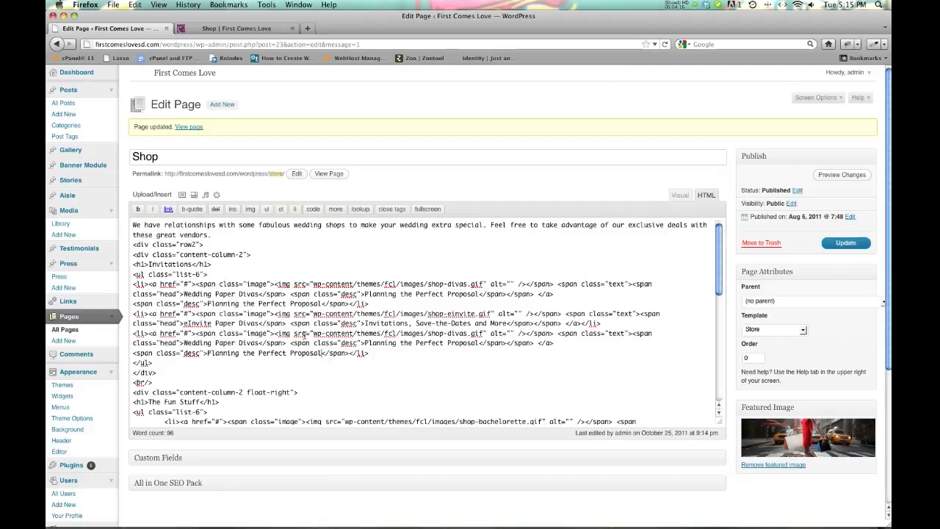
{"action": "left_click", "coordinate": [277, 335]}
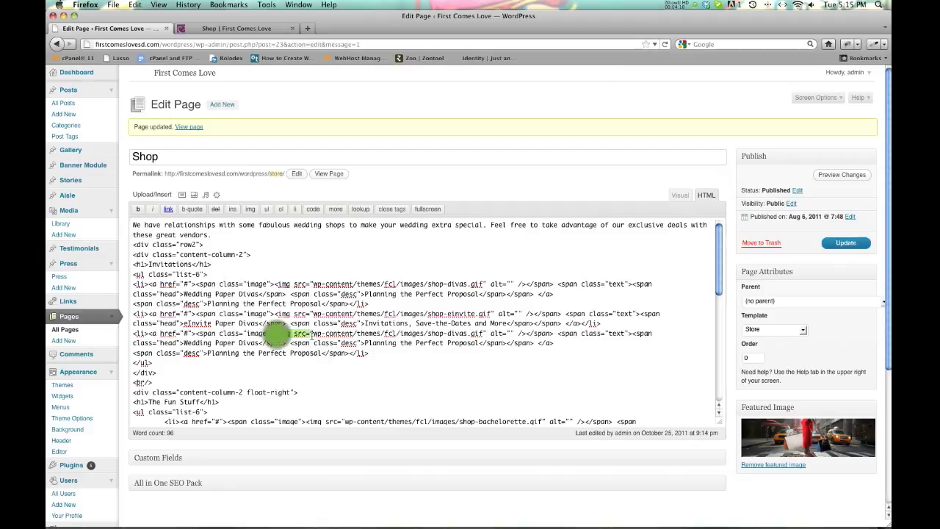
{"action": "left_click", "coordinate": [312, 335]}
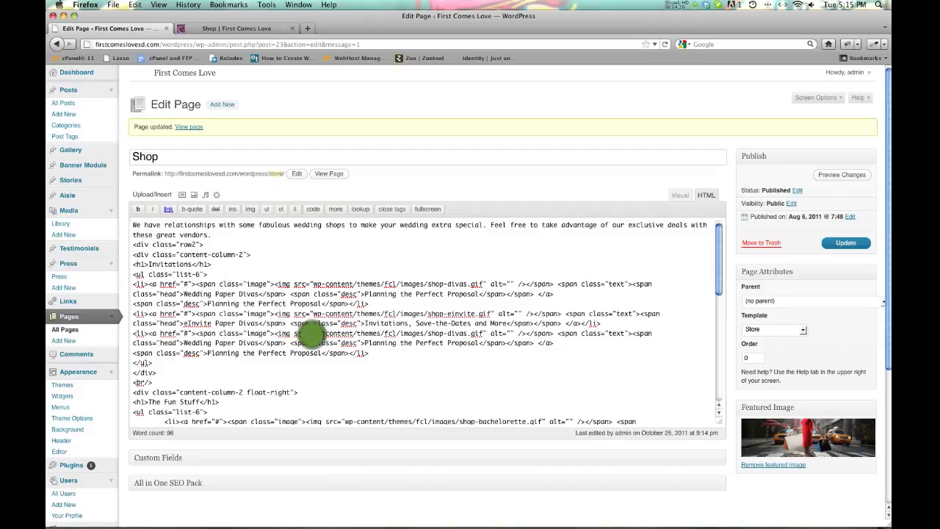
{"action": "left_click_drag", "start_coordinate": [312, 335], "coordinate": [481, 334]}
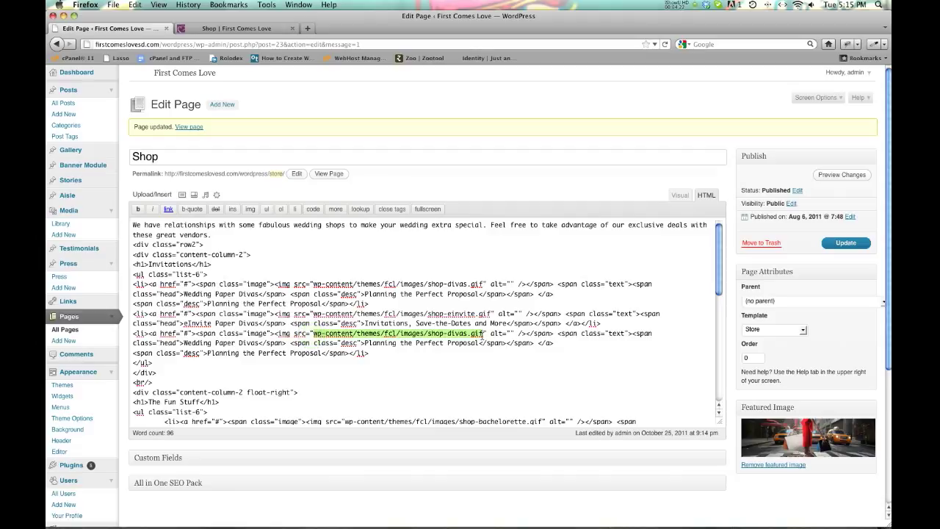
{"action": "key", "text": "super+v"}
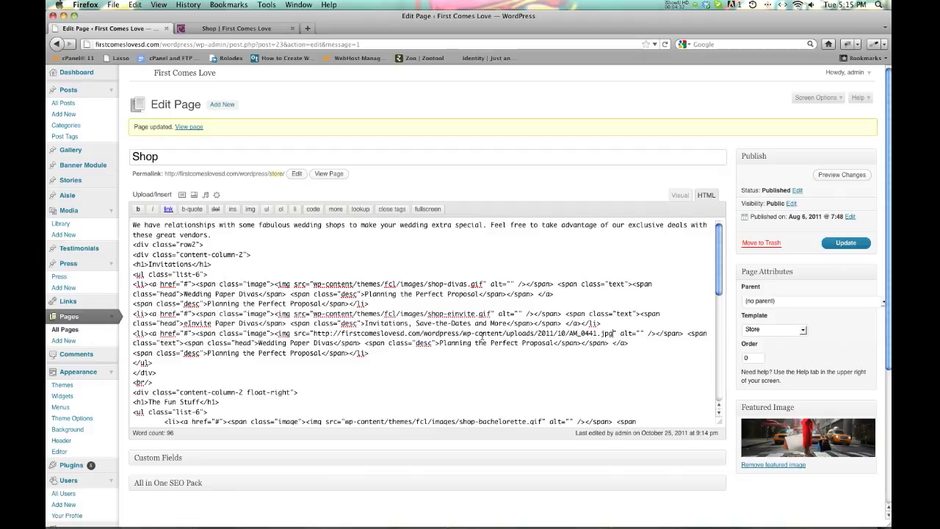
{"action": "key", "text": "super+z"}
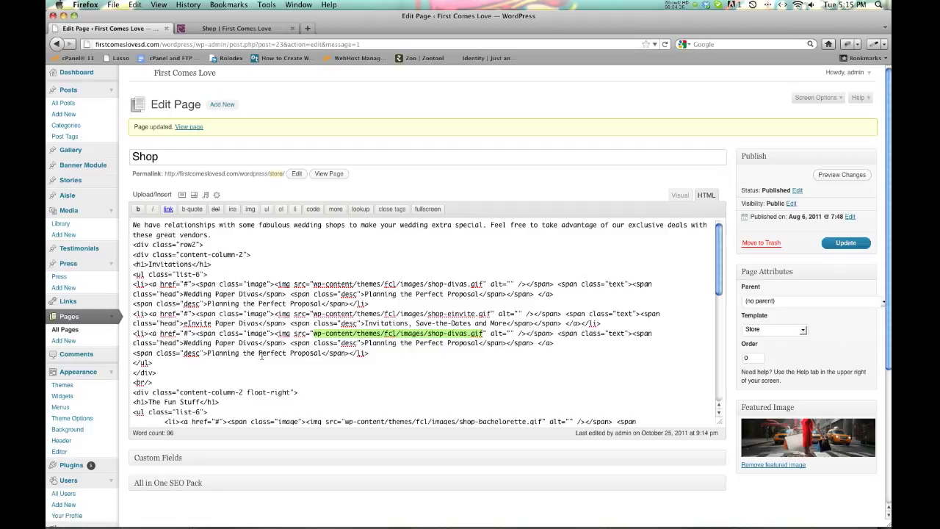
Locate the head text Wedding Paper Divas and desc text Planning the Perfect Proposal in the duplicated entry, comparing with the live Shop page
{"action": "left_click_drag", "start_coordinate": [183, 343], "coordinate": [259, 343]}
{"action": "left_click", "coordinate": [238, 31]}
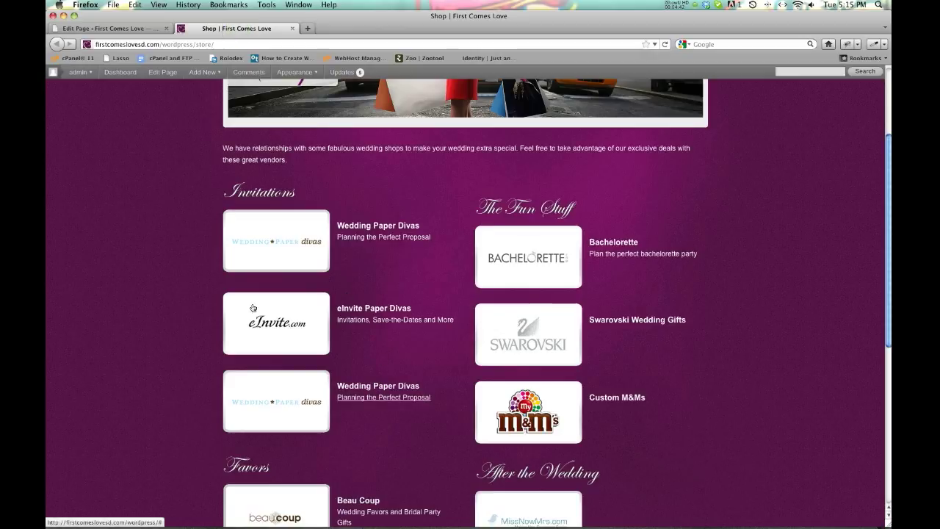
{"action": "left_click", "coordinate": [114, 29]}
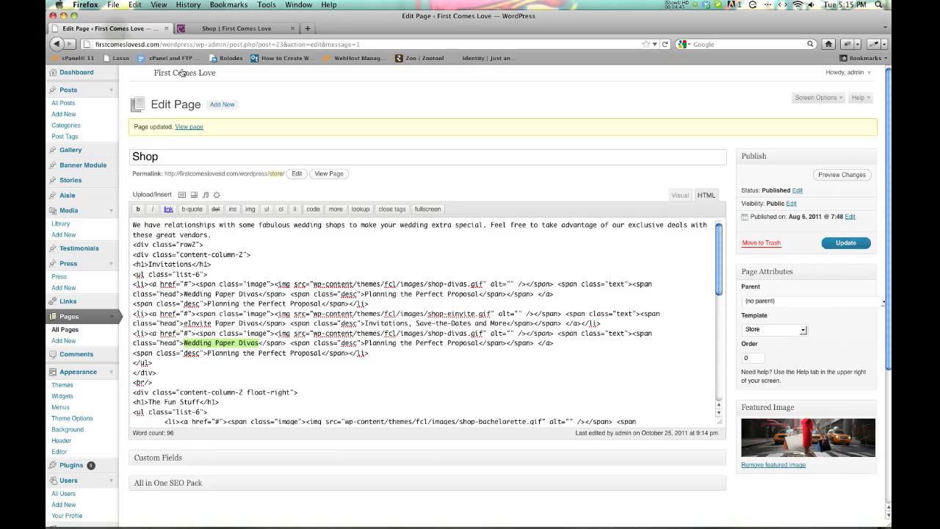
{"action": "left_click", "coordinate": [409, 380]}
{"action": "left_click", "coordinate": [365, 343]}
{"action": "left_click_drag", "start_coordinate": [379, 346], "coordinate": [476, 348]}
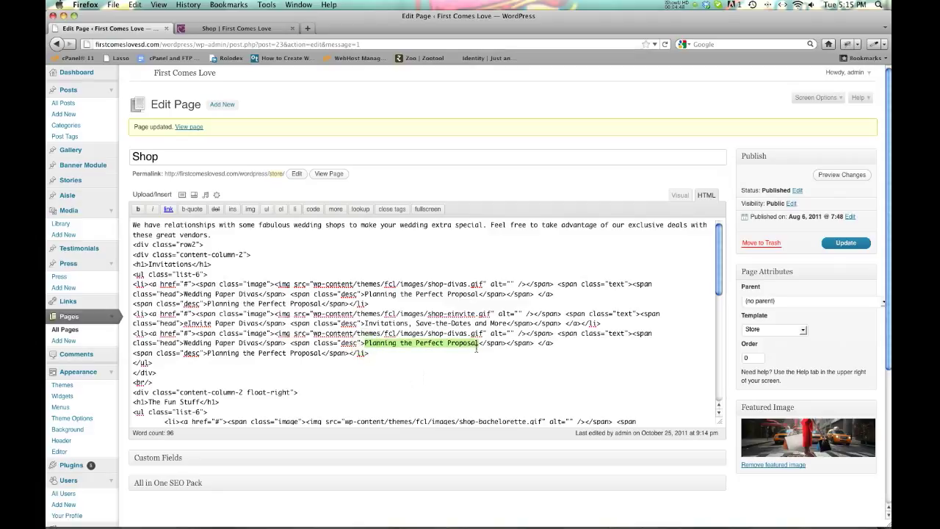
{"action": "left_click", "coordinate": [474, 353]}
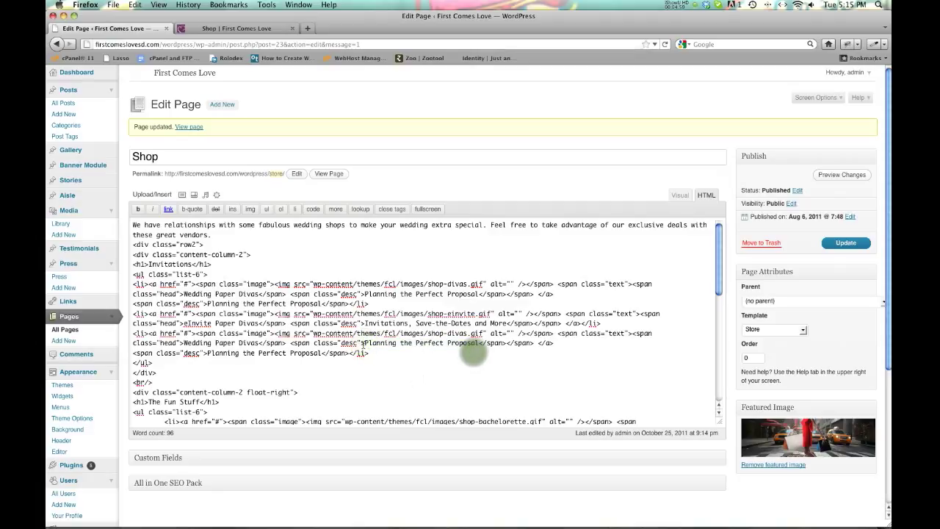
{"action": "left_click_drag", "start_coordinate": [365, 343], "coordinate": [477, 346]}
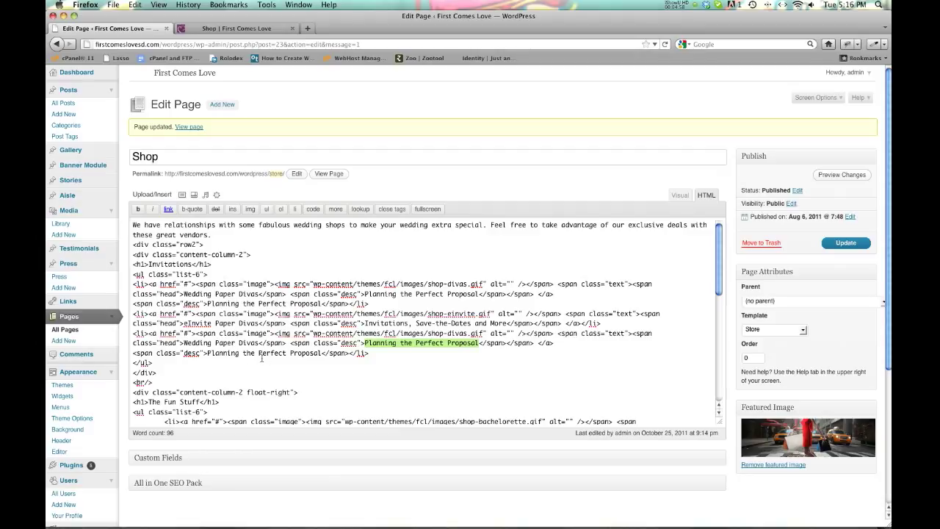
Check the vendor entries on the live Shop page and remove the # placeholder from the duplicated Wedding Paper Divas entry's href
{"action": "left_click", "coordinate": [185, 332]}
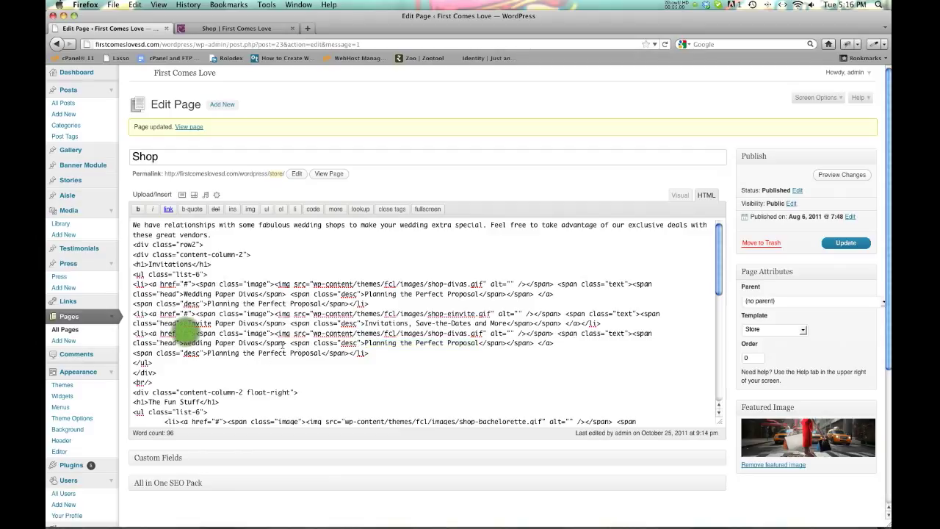
{"action": "left_click", "coordinate": [211, 31]}
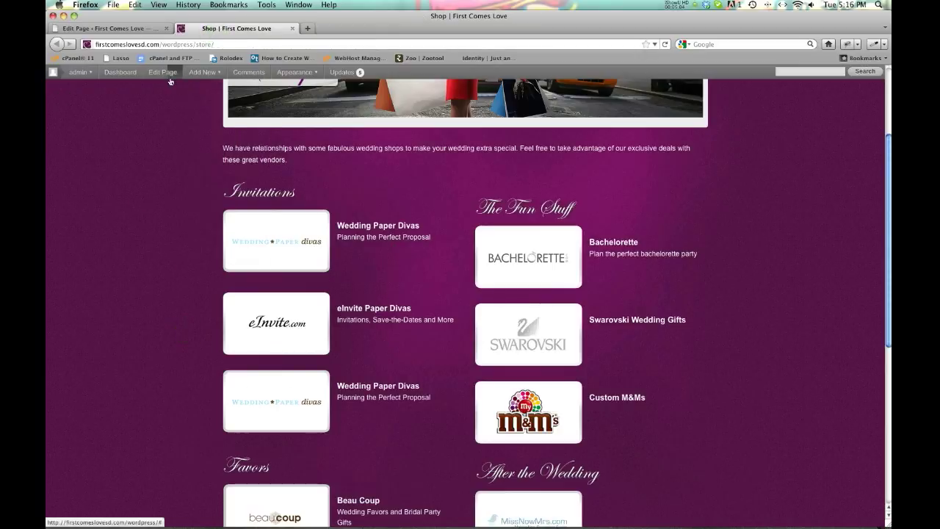
{"action": "left_click", "coordinate": [121, 28]}
{"action": "left_click", "coordinate": [202, 383]}
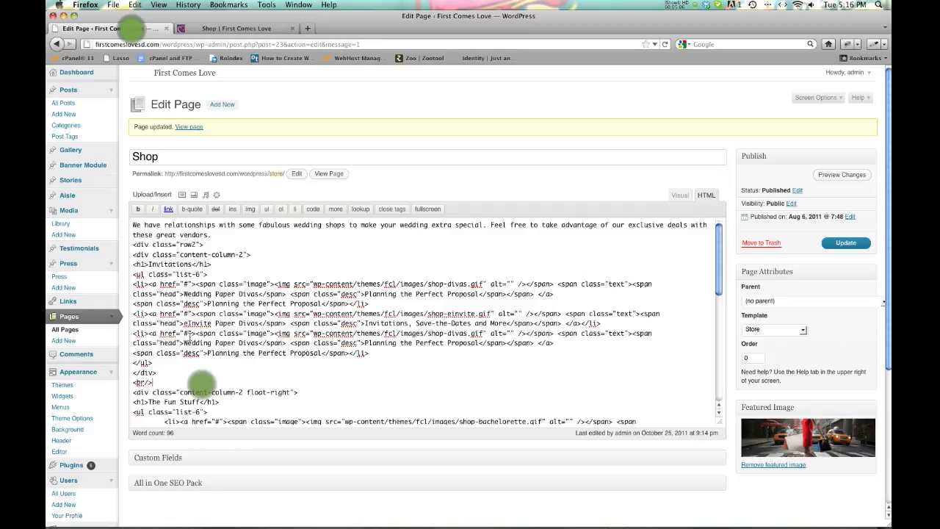
{"action": "left_click", "coordinate": [187, 334]}
{"action": "key", "text": "BackSpace"}
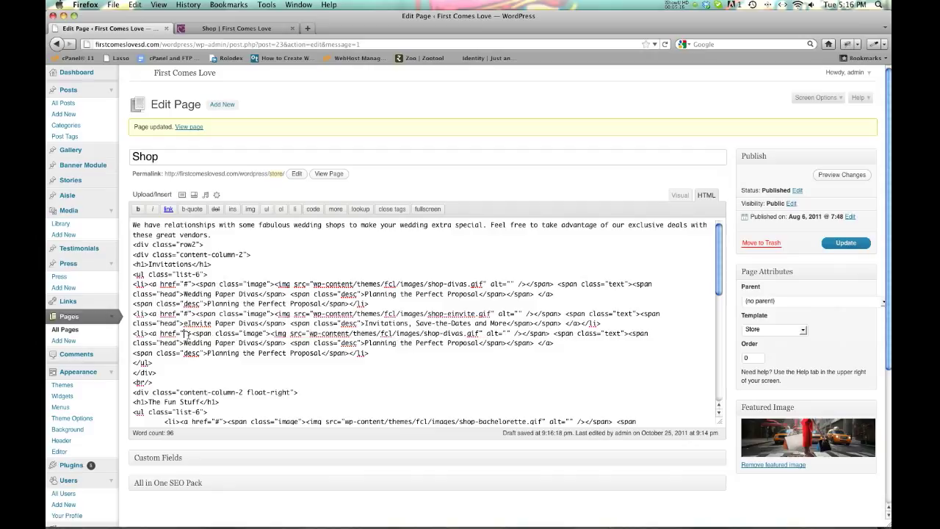
Open evite.com in a new browser tab
{"action": "left_click", "coordinate": [309, 30]}
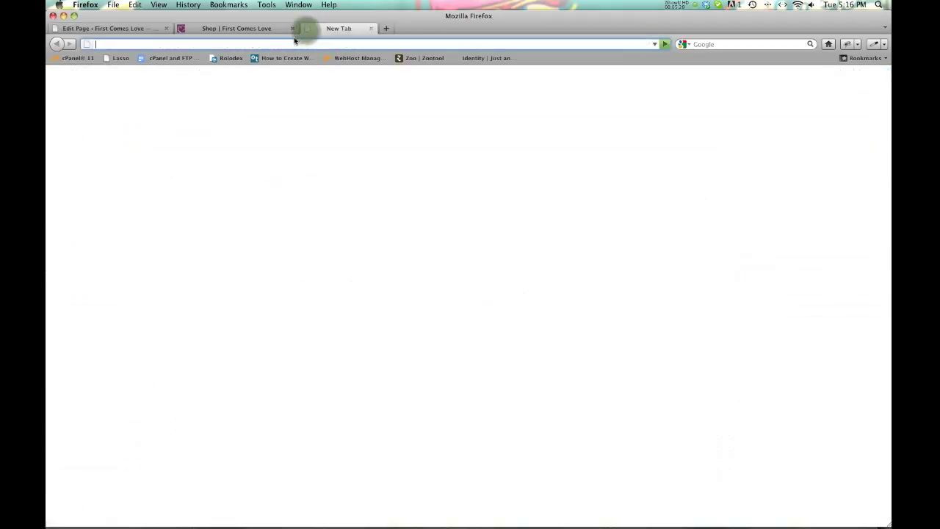
{"action": "type", "text": "evite"}
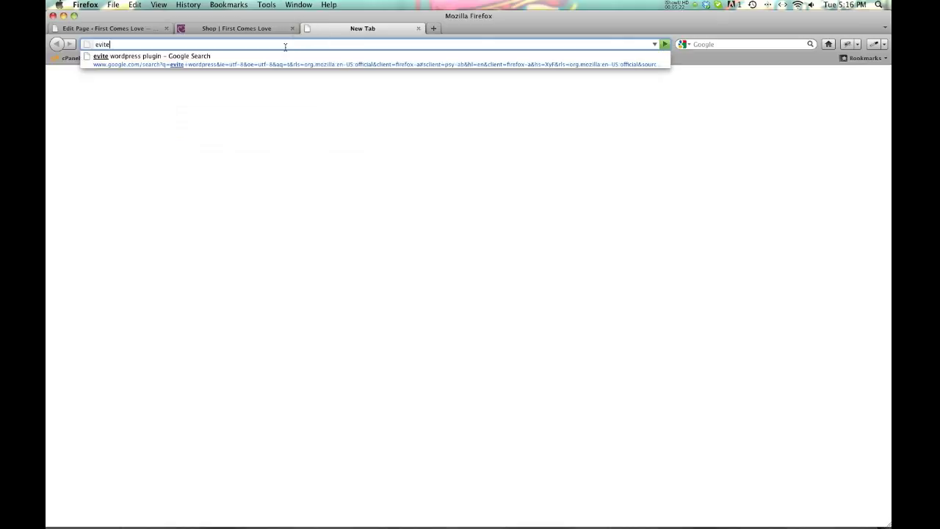
{"action": "type", "text": ".com"}
{"action": "key", "text": "Return"}
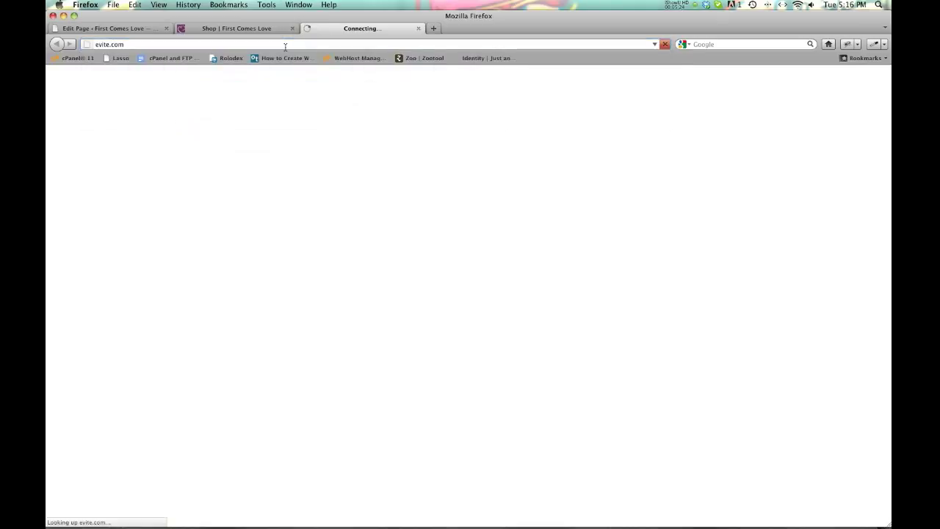
Copy the Evite page's address and paste it into the eInvite entry's href in place of the # placeholder
{"action": "left_click", "coordinate": [164, 46]}
{"action": "left_click", "coordinate": [165, 46]}
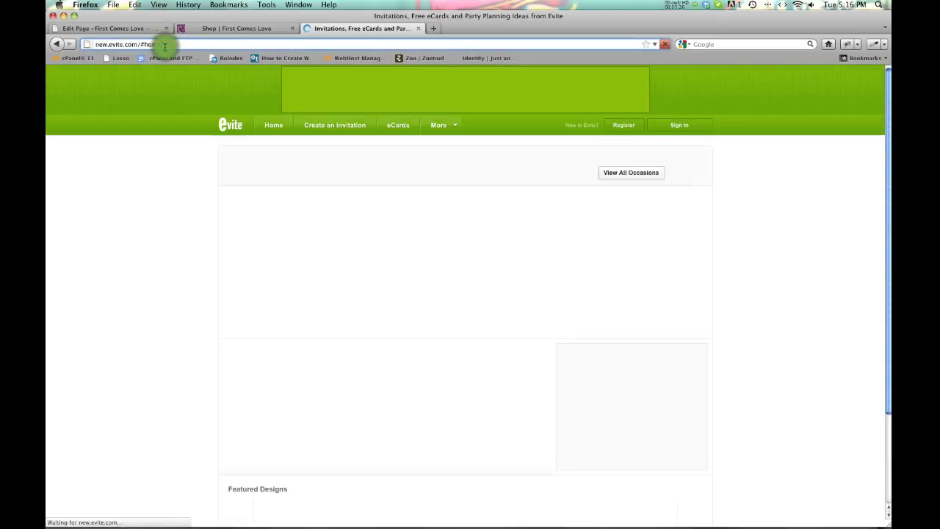
{"action": "left_click", "coordinate": [168, 46]}
{"action": "key", "text": "super+c"}
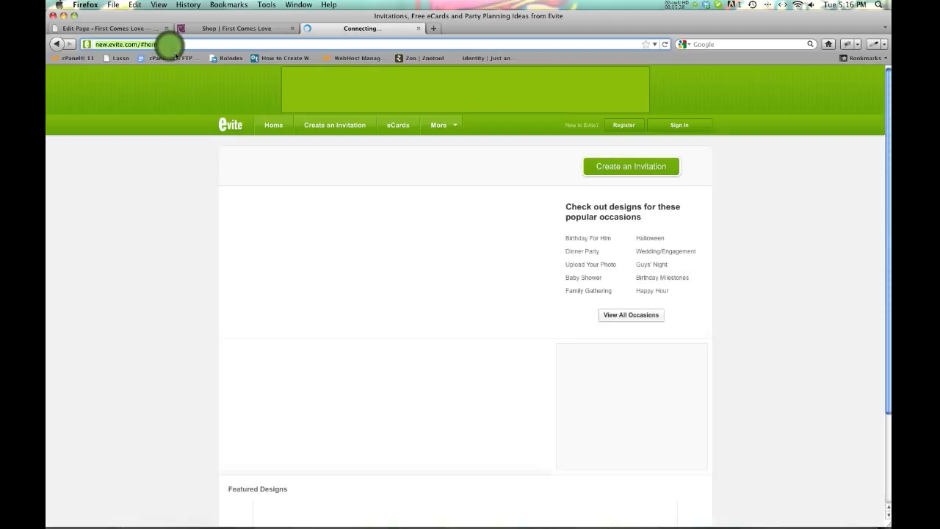
{"action": "left_click", "coordinate": [147, 28]}
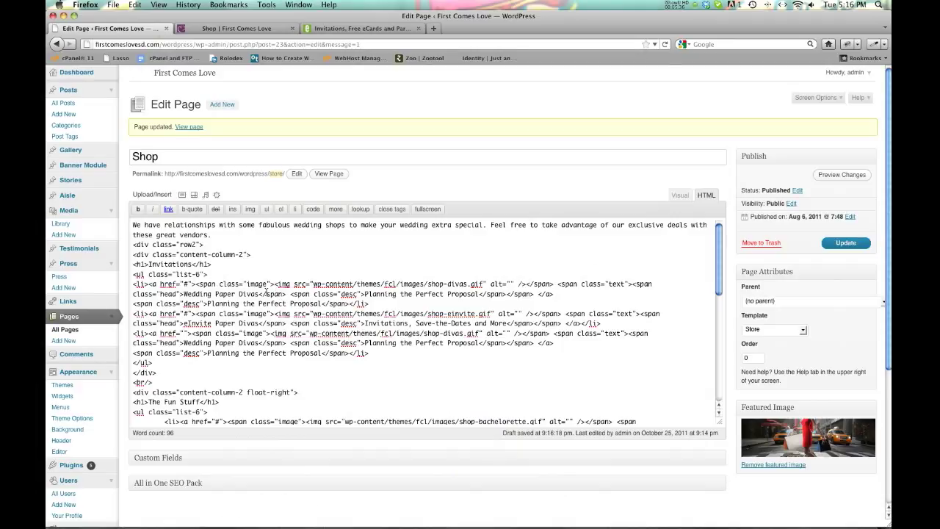
{"action": "left_click", "coordinate": [185, 316]}
{"action": "key", "text": "BackSpace"}
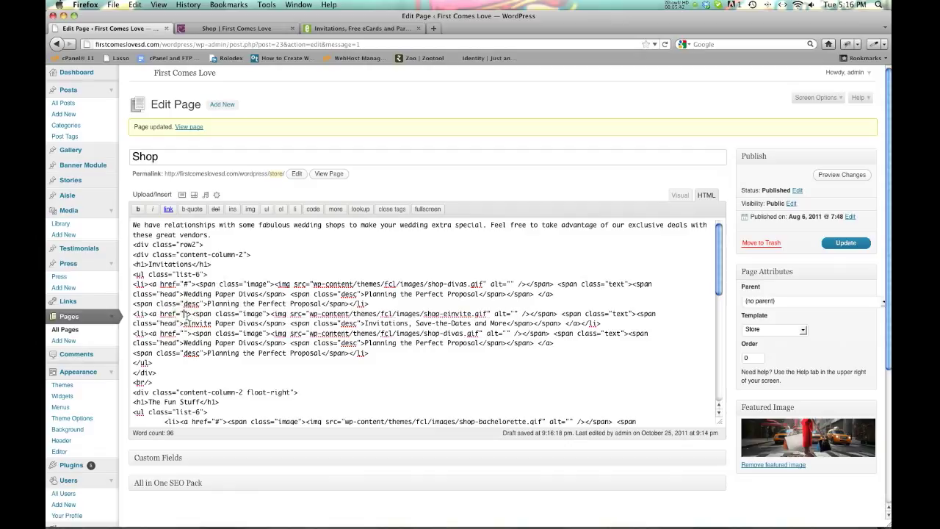
{"action": "key", "text": "super+v"}
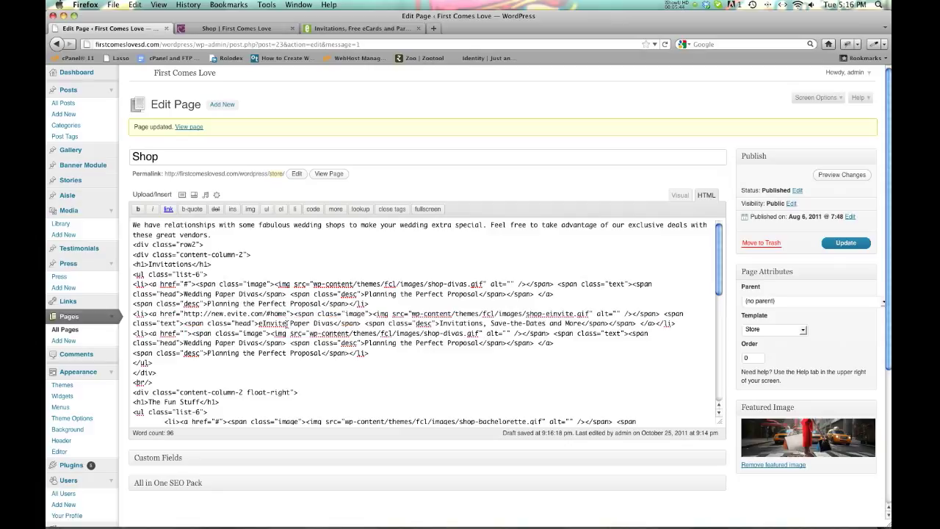
Update the Shop page, reload the live version and test the eInvite entry's link
{"action": "left_click", "coordinate": [845, 243]}
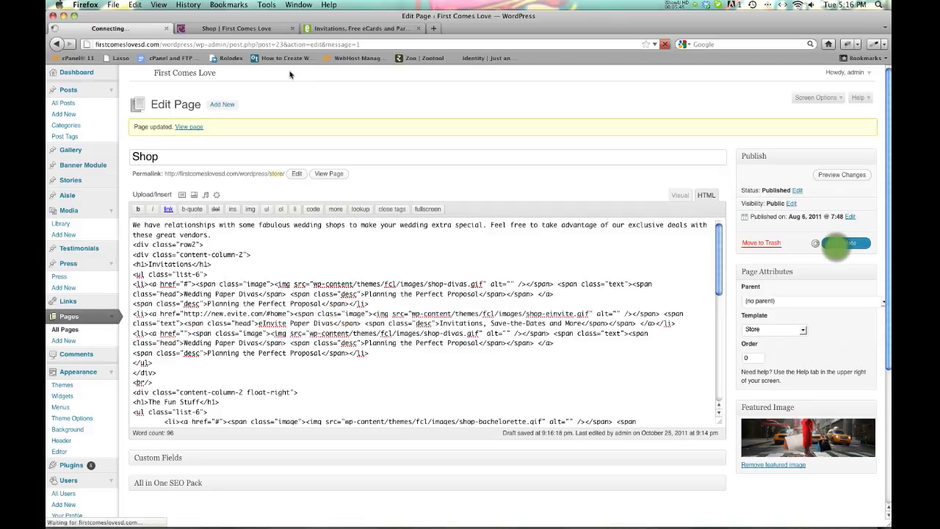
{"action": "left_click", "coordinate": [255, 29]}
{"action": "left_click", "coordinate": [663, 45]}
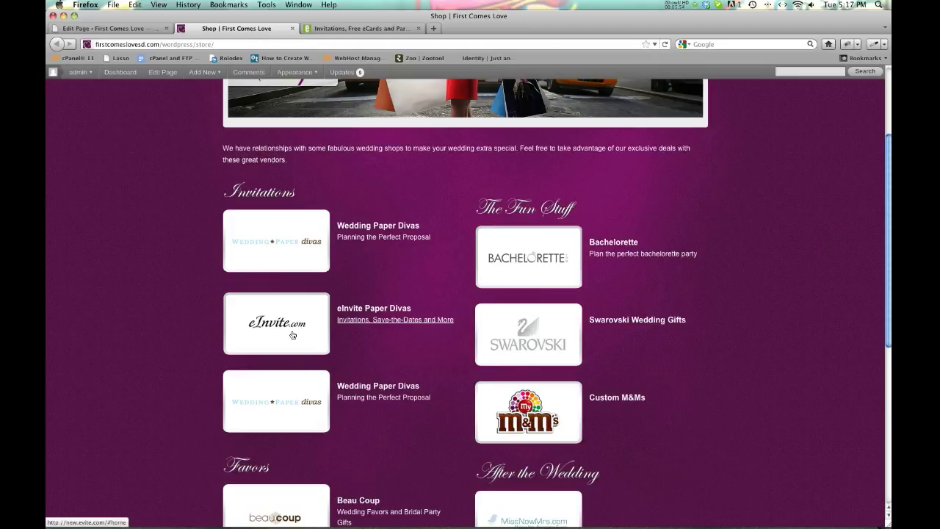
{"action": "left_click", "coordinate": [372, 324]}
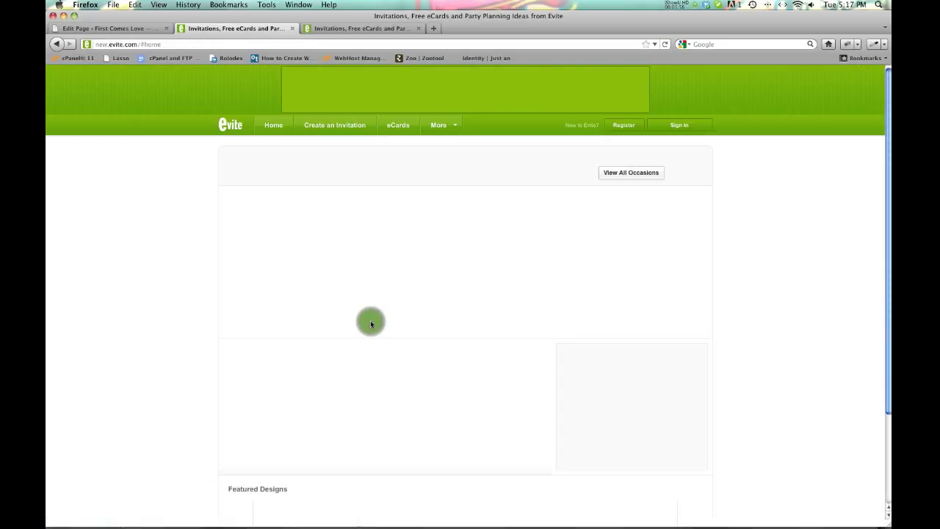
Delete the duplicated Wedding Paper Divas entry below the eInvite entry in the Shop page's HTML and update the page
{"action": "left_click", "coordinate": [117, 28]}
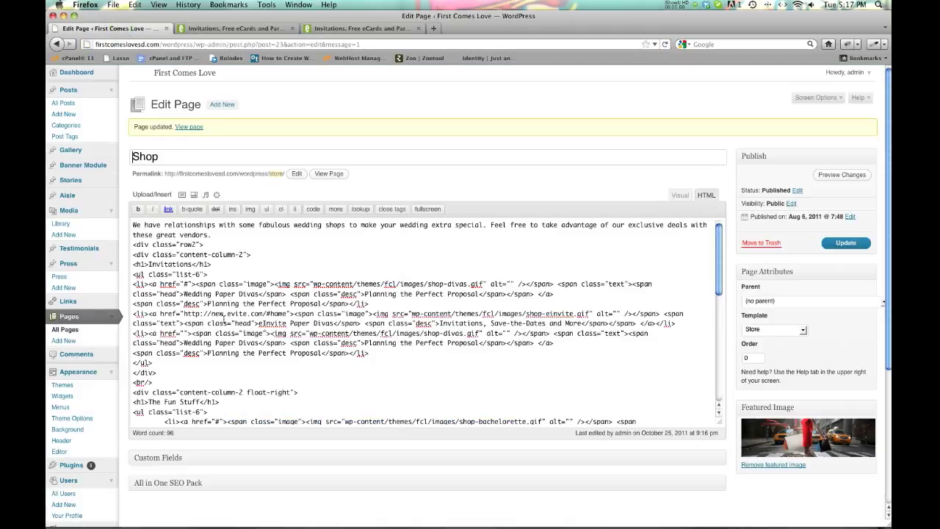
{"action": "scroll", "coordinate": [221, 341], "scroll_direction": "down", "scroll_amount": 1}
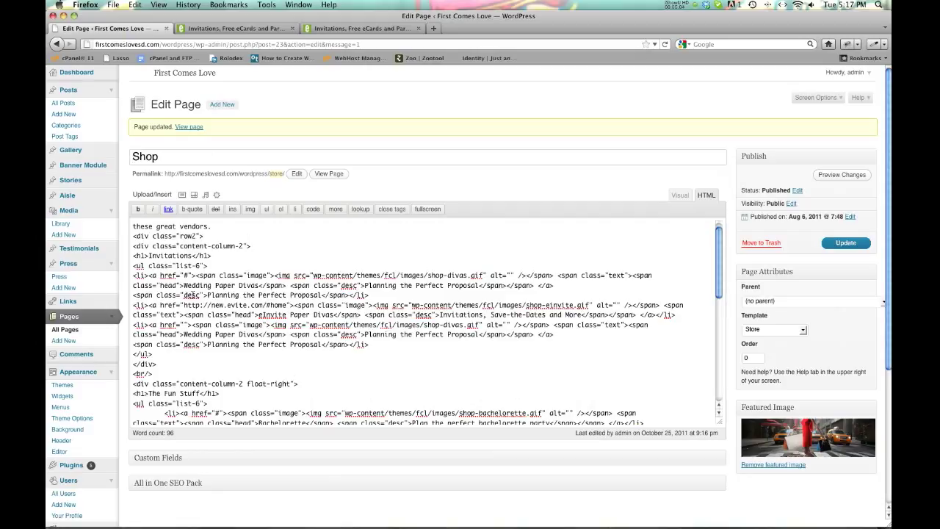
{"action": "left_click_drag", "start_coordinate": [371, 344], "coordinate": [134, 324]}
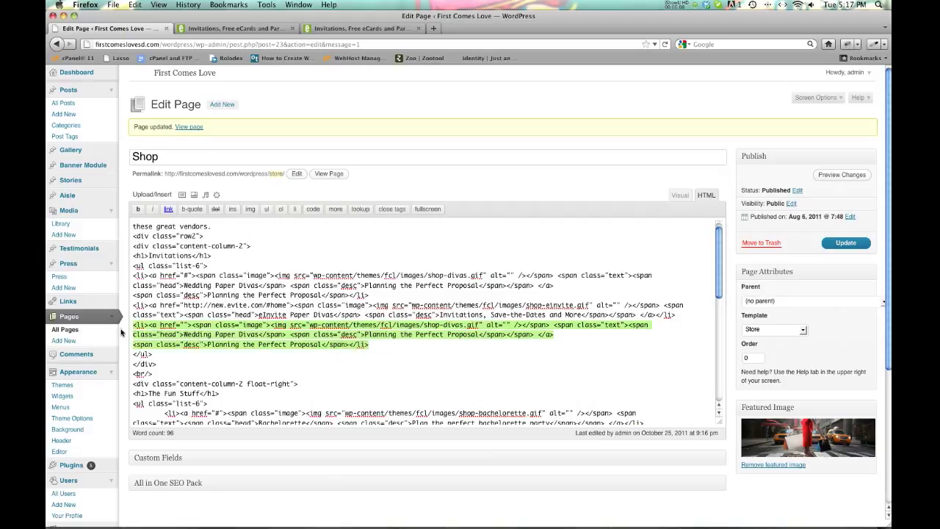
{"action": "key", "text": "BackSpace"}
{"action": "left_click", "coordinate": [845, 243]}
Return from Evite to the live Shop page and reload it to check the Invitations entries
{"action": "left_click", "coordinate": [219, 31]}
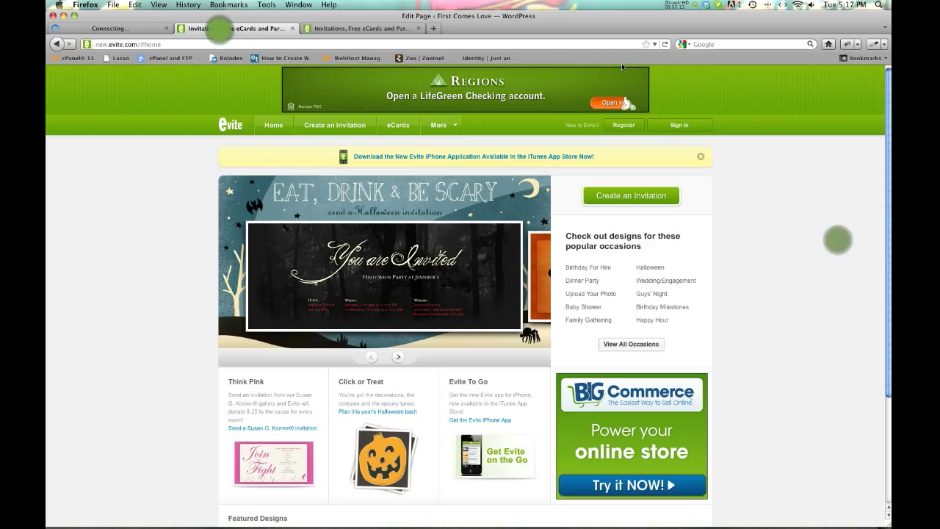
{"action": "left_click", "coordinate": [664, 44]}
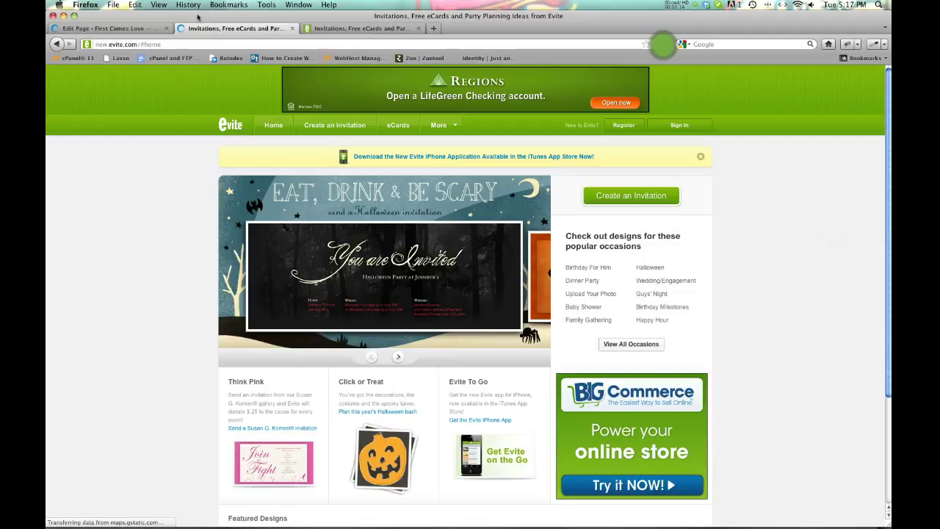
{"action": "left_click", "coordinate": [57, 44]}
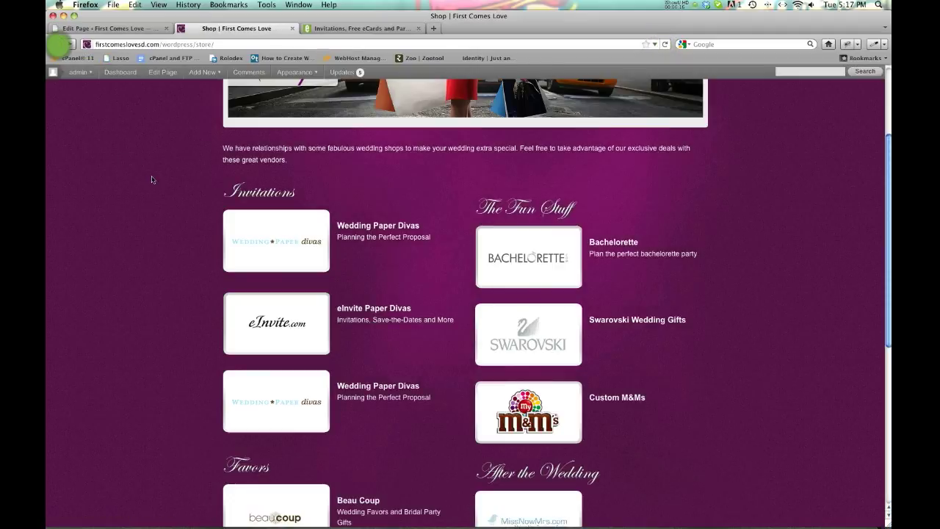
{"action": "left_click", "coordinate": [662, 46]}
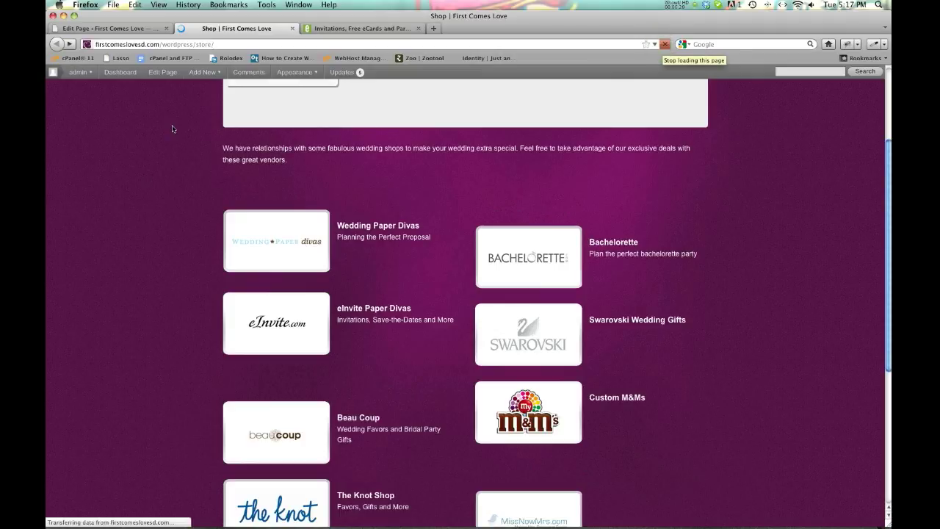
Examine the complete li blocks of the Wedding Paper Divas and eInvite entries and the Fun Stuff list in the Shop page's HTML
{"action": "left_click", "coordinate": [111, 29]}
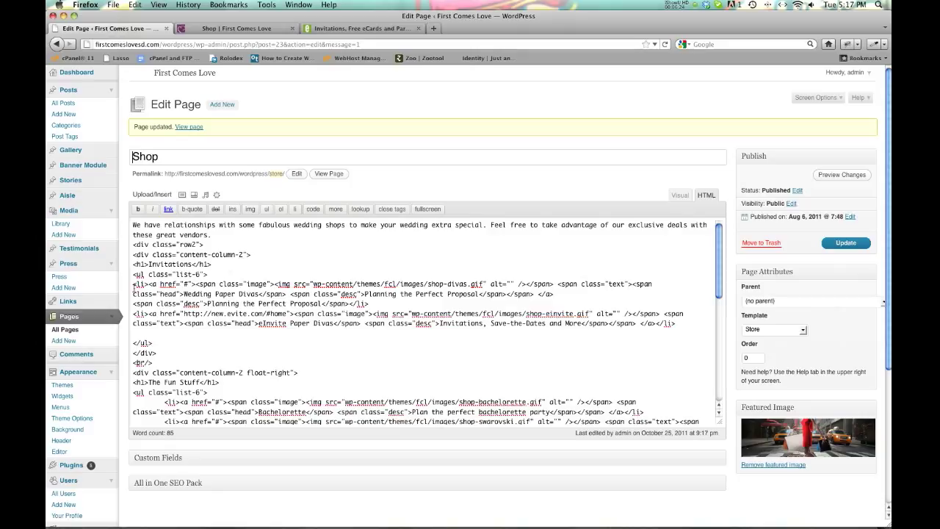
{"action": "left_click_drag", "start_coordinate": [147, 285], "coordinate": [368, 304]}
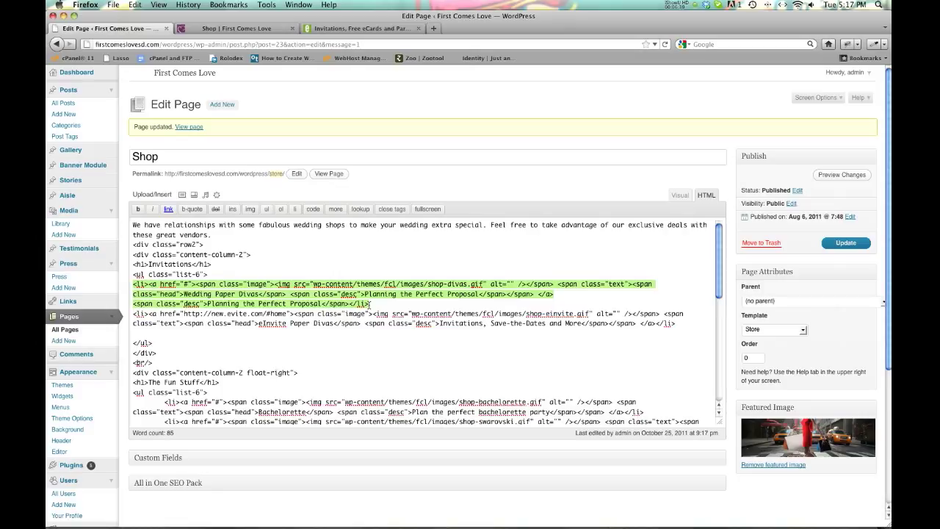
{"action": "left_click", "coordinate": [370, 304]}
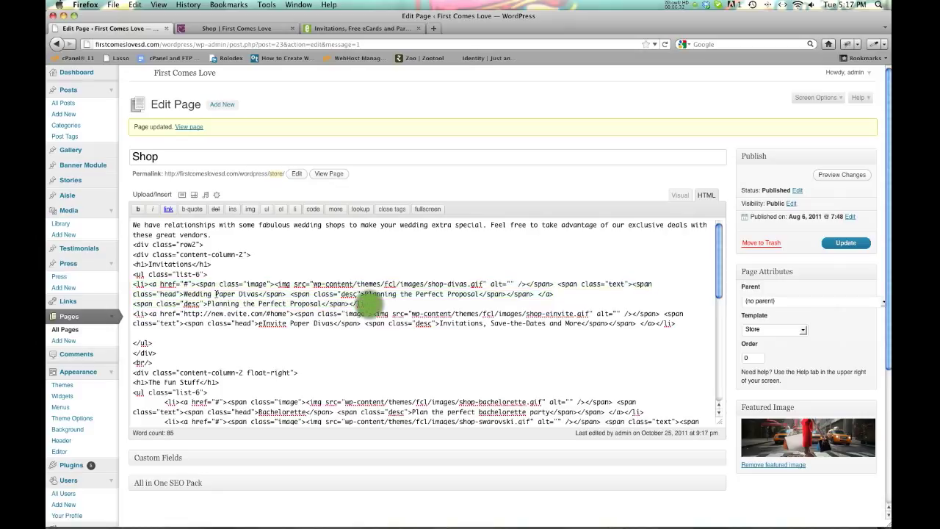
{"action": "left_click", "coordinate": [135, 285], "text": "shift"}
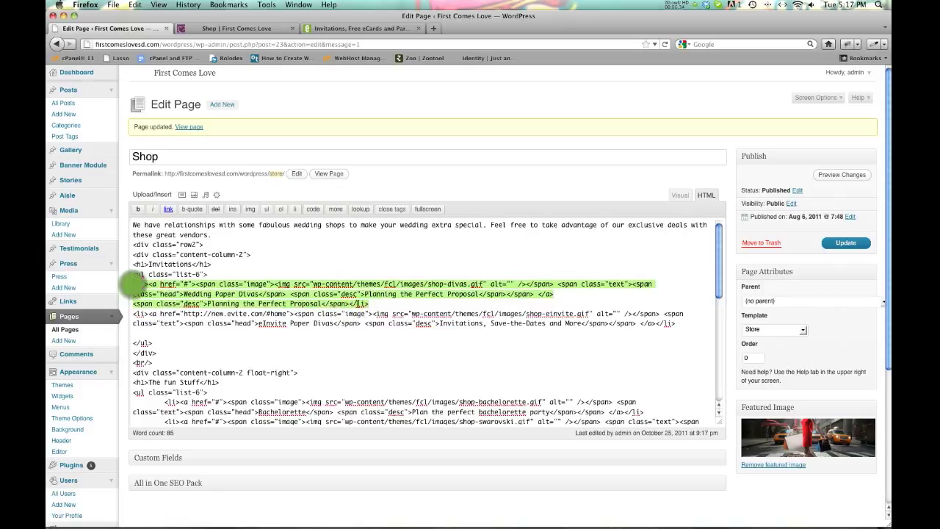
{"action": "left_click_drag", "start_coordinate": [133, 313], "coordinate": [681, 326]}
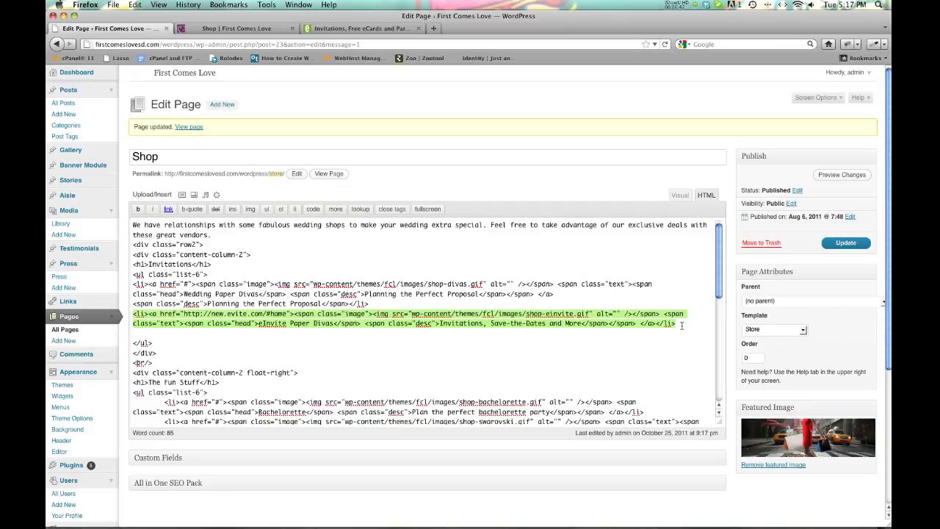
{"action": "scroll", "coordinate": [367, 331], "scroll_direction": "down", "scroll_amount": 3}
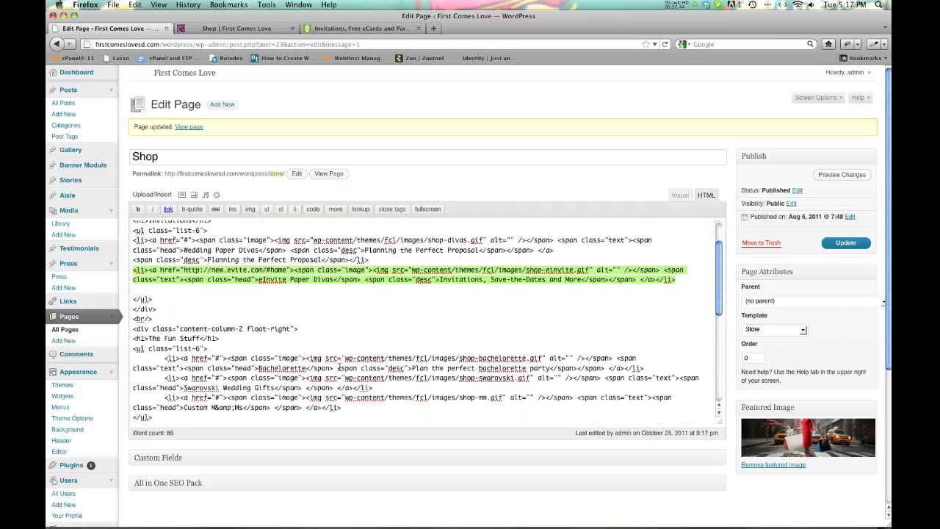
{"action": "scroll", "coordinate": [339, 367], "scroll_direction": "up", "scroll_amount": 2}
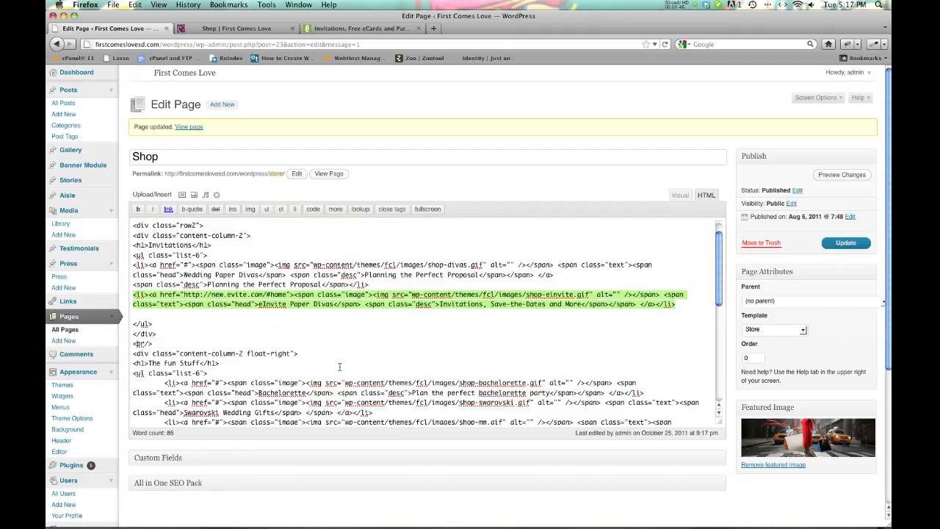